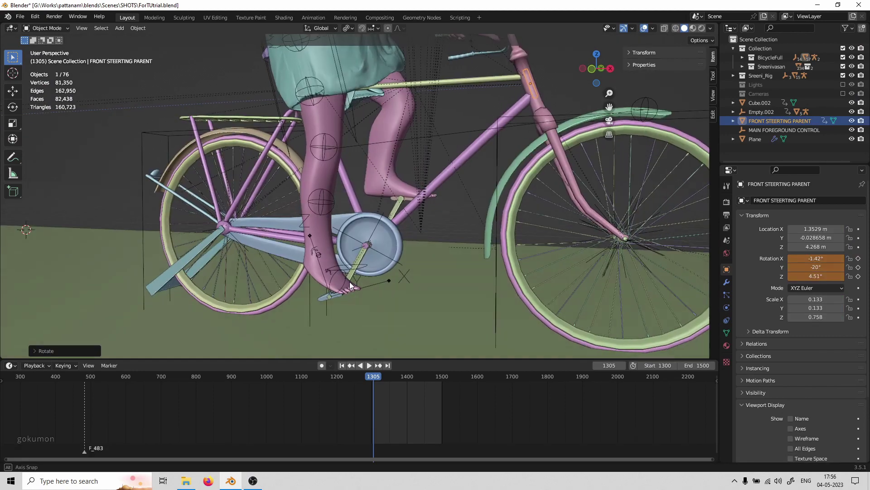
- Spin the Bicycle-Pedals crank about the global Y axis and watch the rider's feet follow
middle_drag(342, 288, 332, 304)
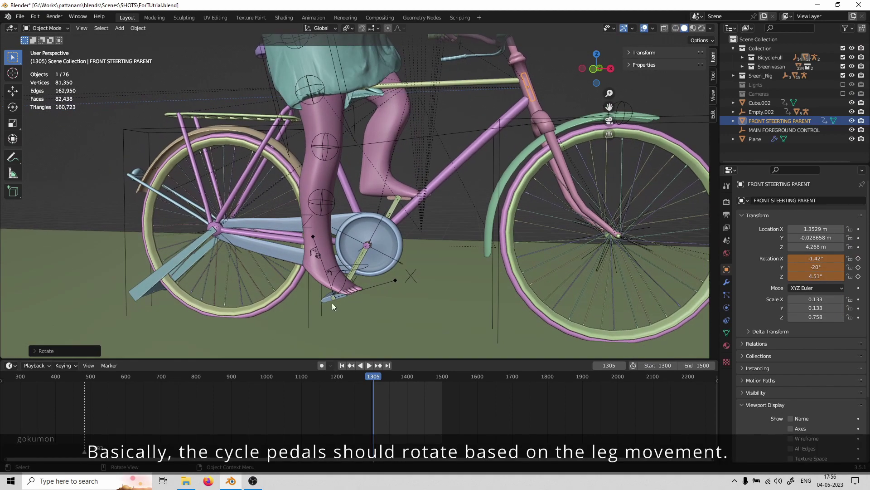
click(396, 205)
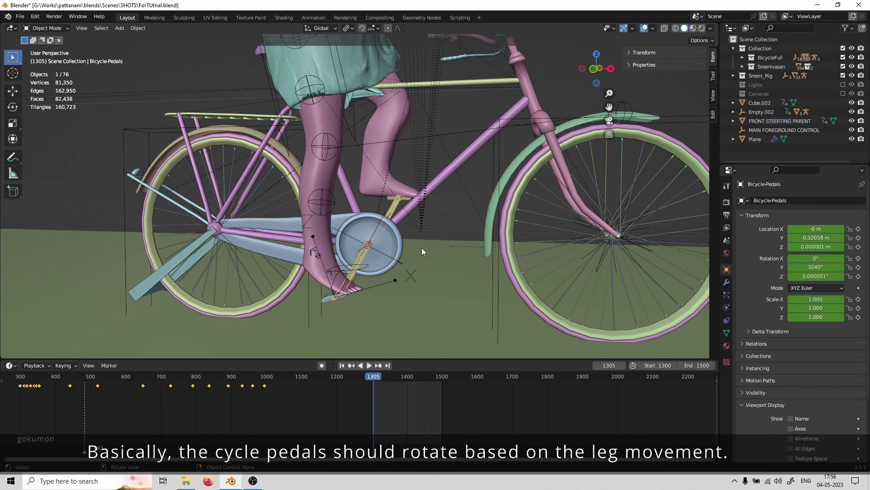
key(r)
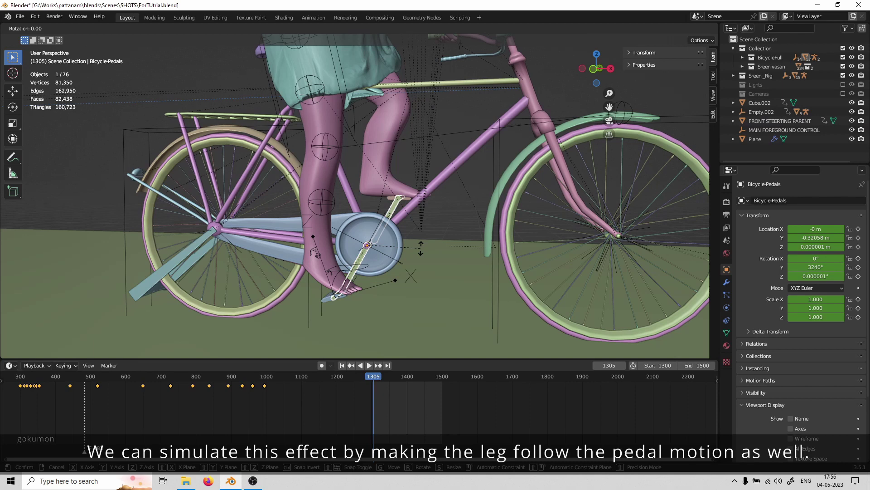
key(y)
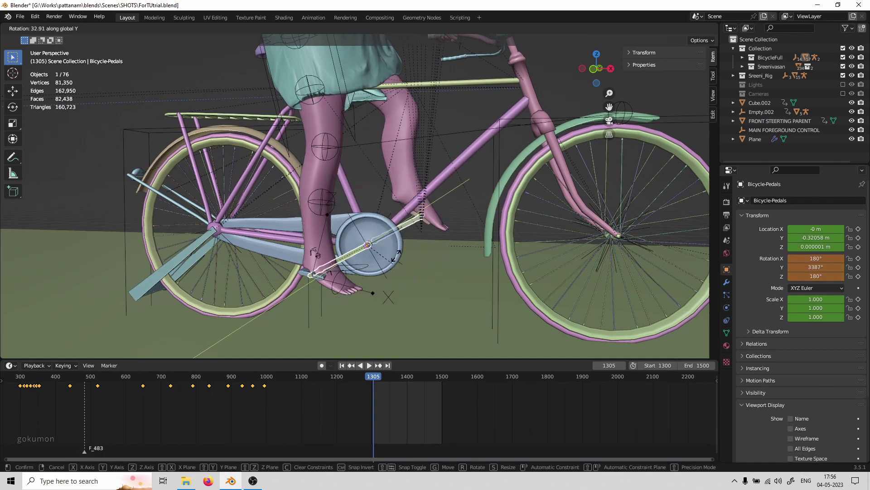
- Cancel the crank rotation, restoring its 3240° Y angle, and view the bike's side
right_click(365, 283)
scroll(354, 281, up, 5)
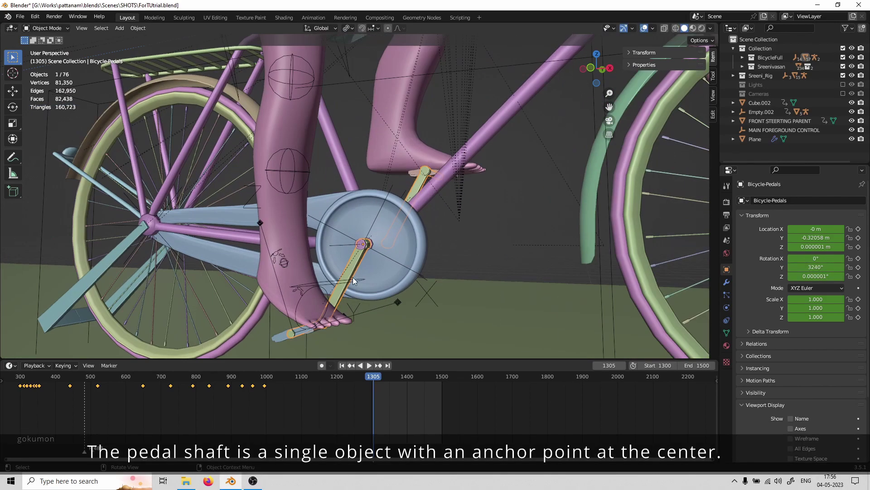
middle_drag(354, 281, 320, 275)
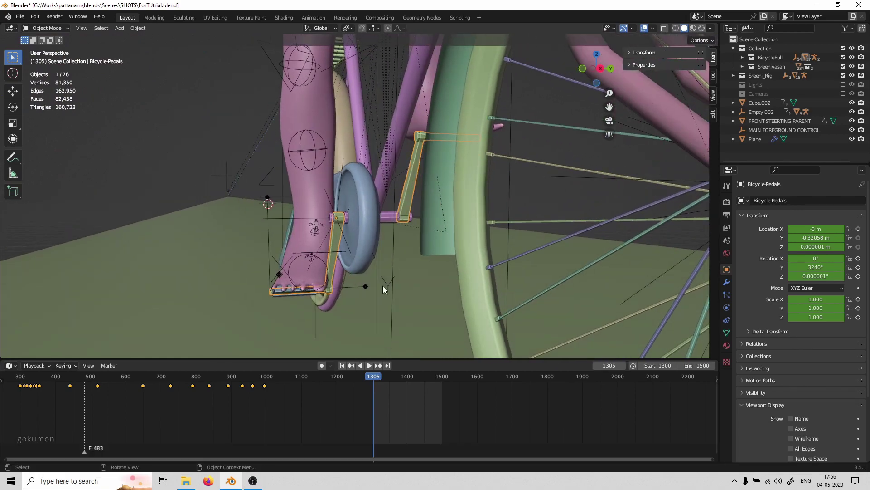
middle_drag(352, 250, 414, 205)
- Demonstrate the Y-axis crank spin once more, then cancel it back to 3240°
key(r)
key(y)
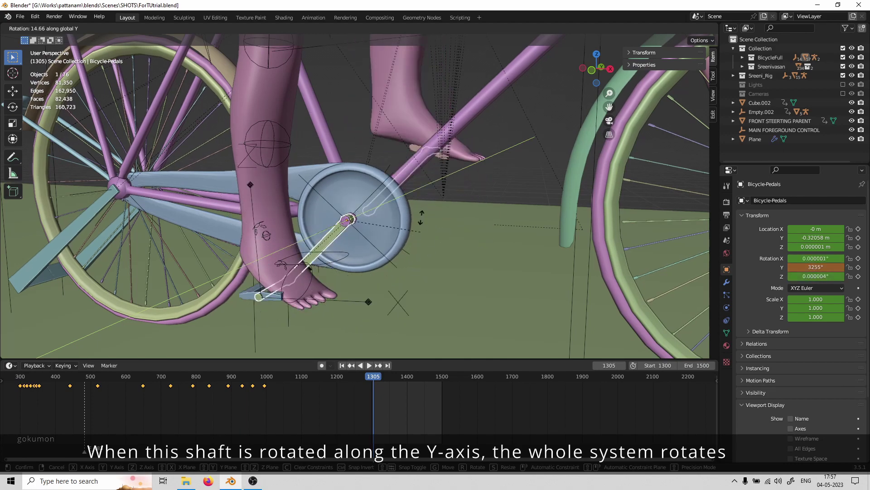
right_click(424, 245)
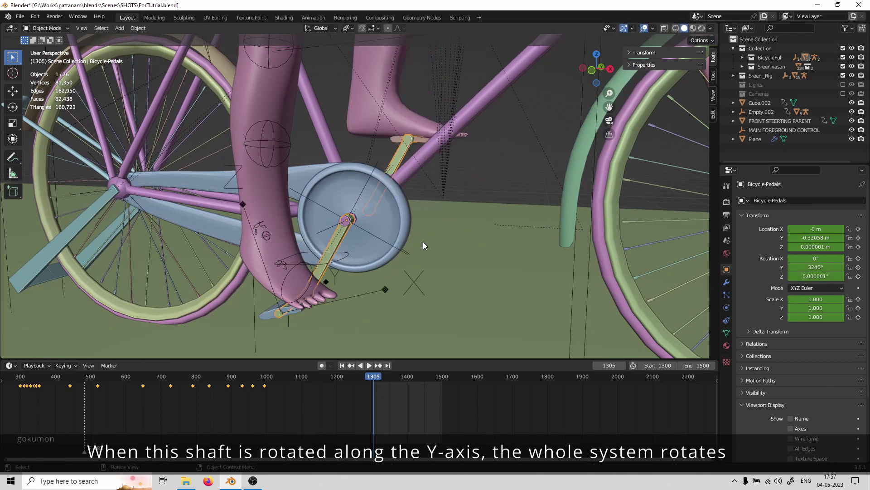
middle_drag(423, 245, 473, 263)
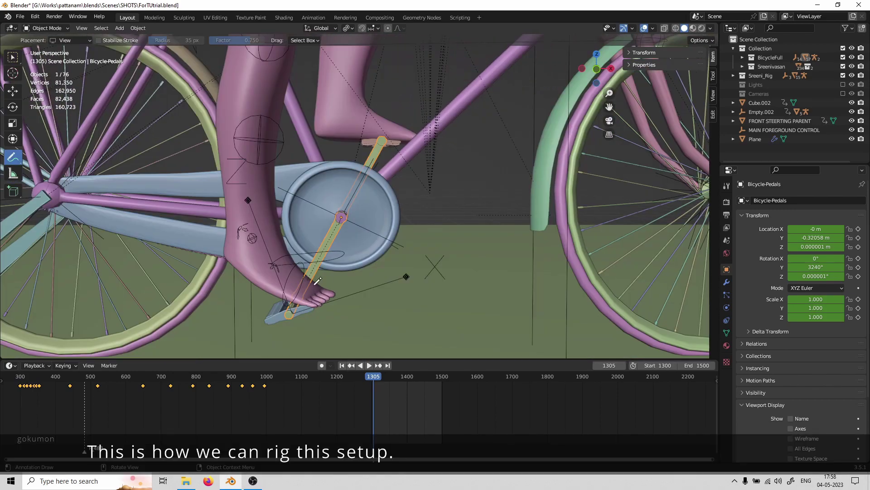
- Draw red annotations: circle the foot, an arrow to the pedal, and an upward stroke
scroll(299, 208, up, 2)
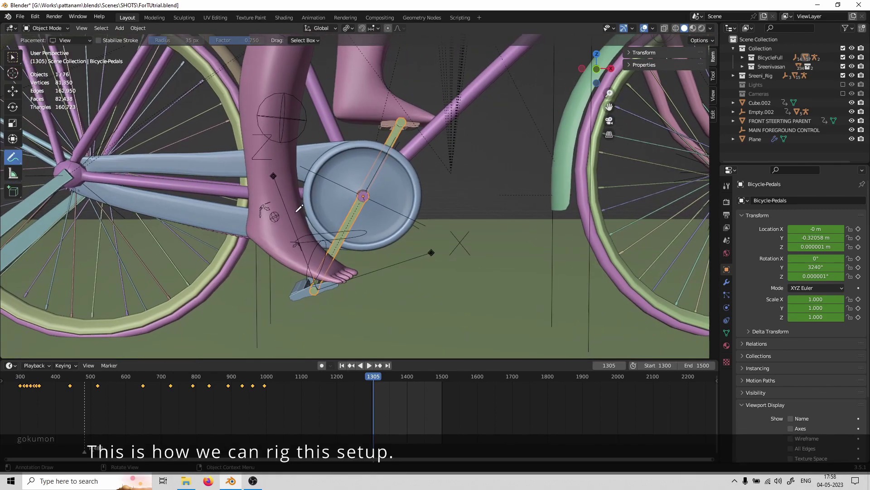
drag(315, 207, 316, 211)
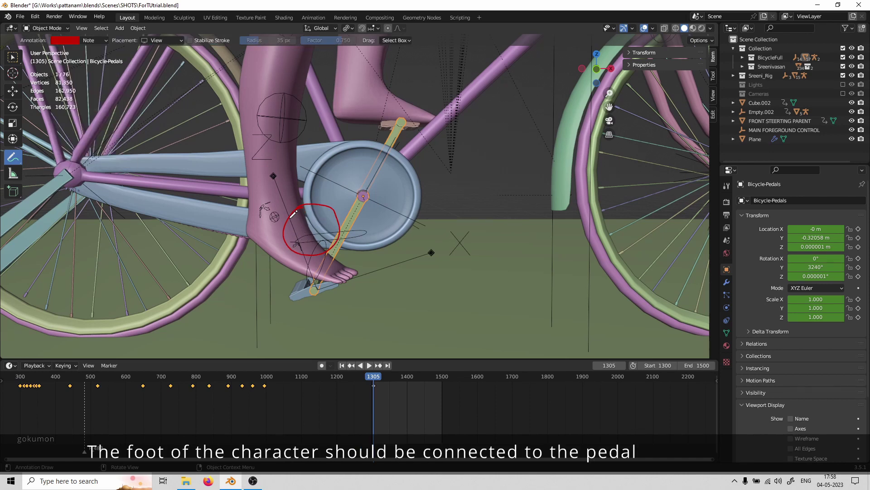
mouse_move(308, 248)
mouse_down()
mouse_move(304, 273)
mouse_move(314, 279)
mouse_move(322, 268)
mouse_move(321, 277)
mouse_move(309, 270)
mouse_move(278, 303)
mouse_move(342, 311)
mouse_move(345, 277)
mouse_move(305, 268)
mouse_move(327, 288)
mouse_move(367, 219)
mouse_up()
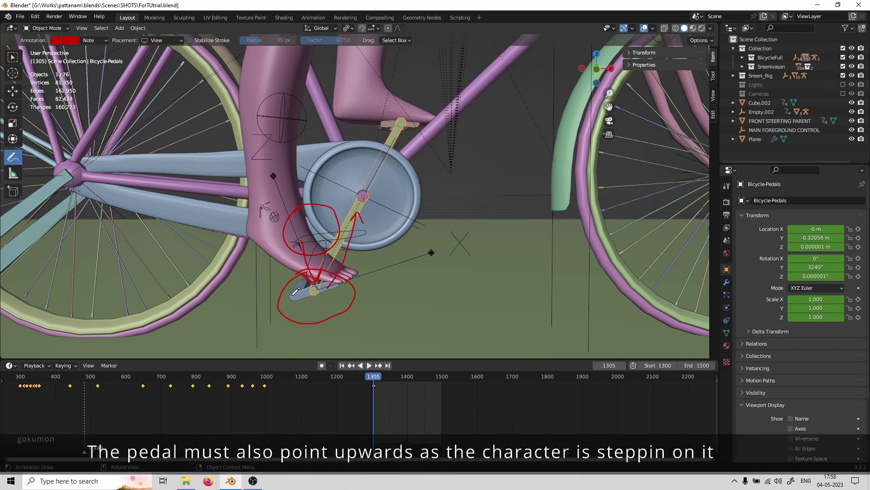
mouse_move(296, 290)
mouse_down()
mouse_move(310, 226)
mouse_move(303, 292)
mouse_move(294, 264)
mouse_up()
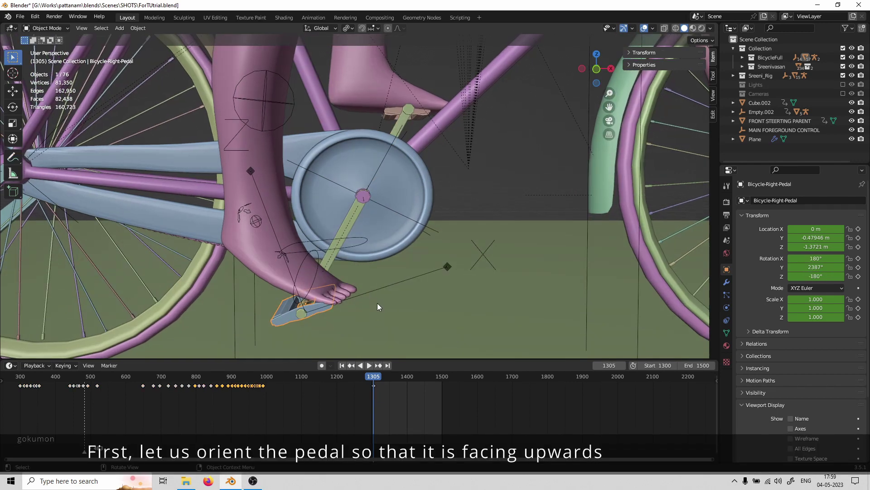
- Rotate Bicycle-Right-Pedal about Y from 2387° to 2369° so it lies flat, facing up
key(r)
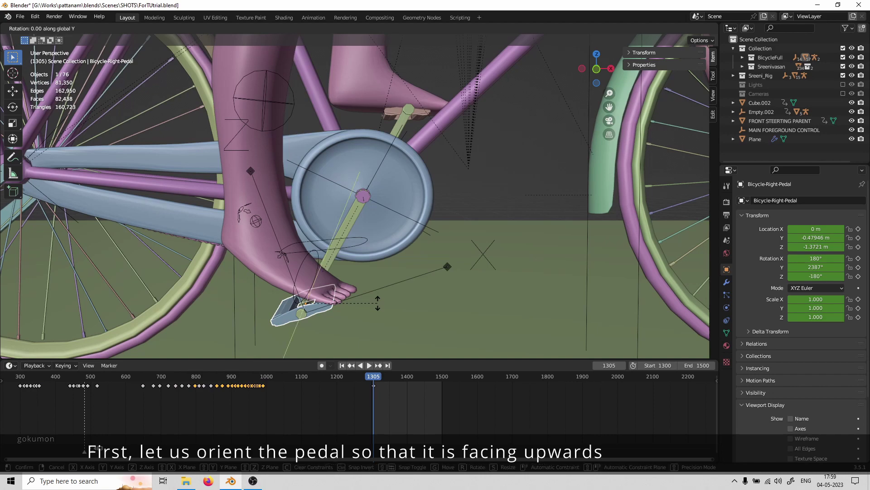
key(y)
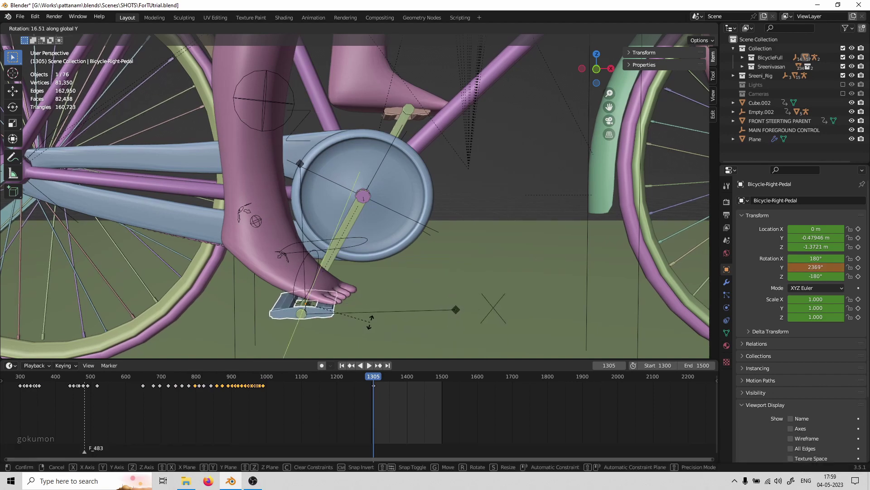
click(370, 321)
mouse_move(403, 298)
middle_down()
mouse_move(350, 286)
mouse_move(402, 293)
middle_up()
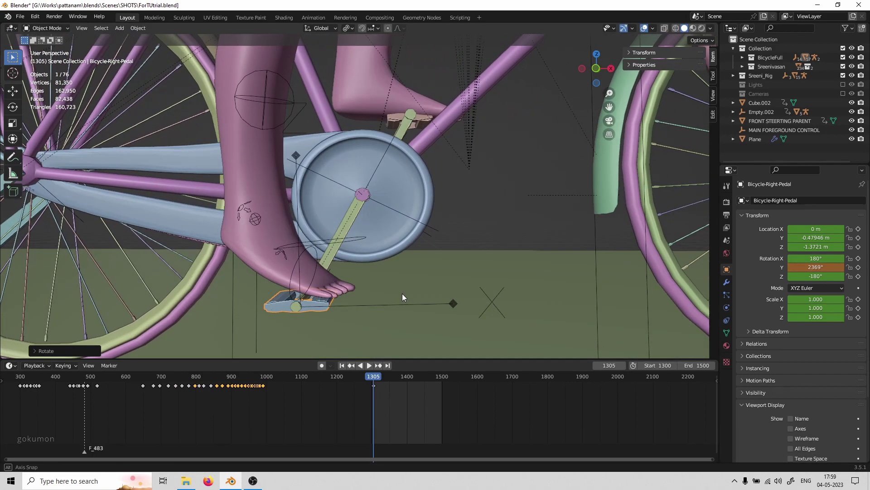
click(404, 116)
middle_drag(444, 172, 364, 201)
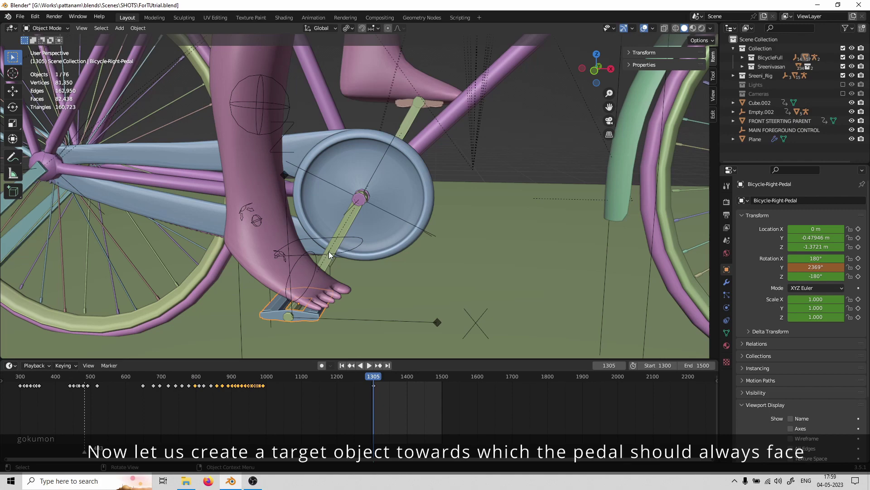
- Add an Arrows empty, then undo it
middle_drag(328, 251, 347, 270)
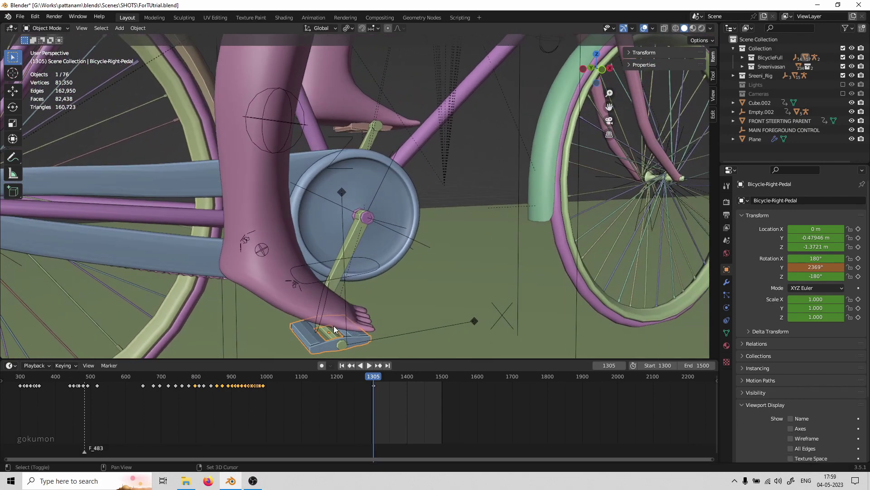
key(shift+a)
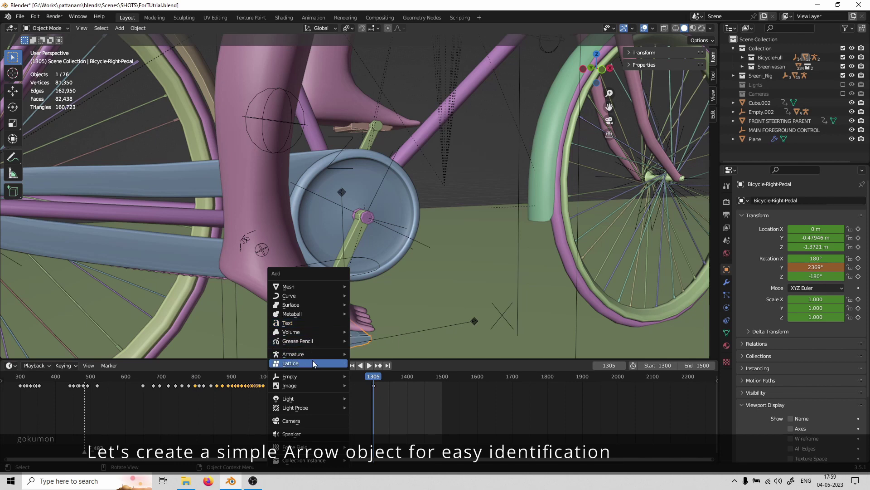
mouse_move(317, 376)
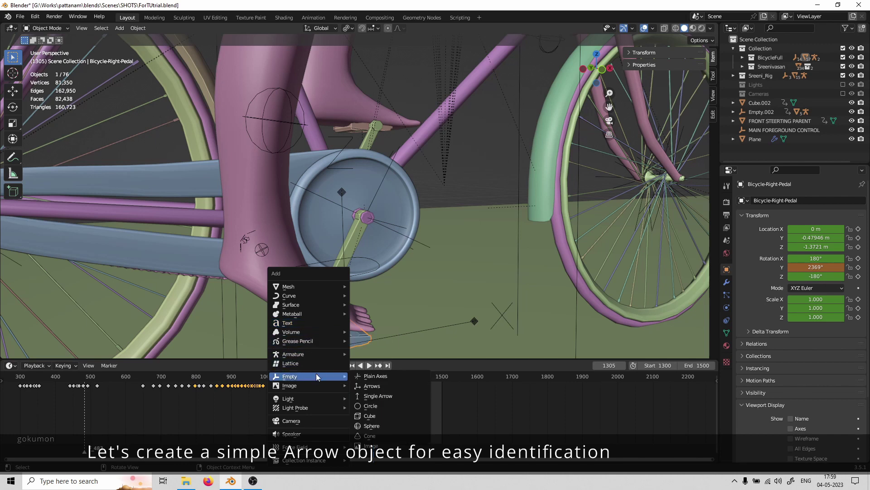
click(377, 385)
scroll(344, 322, down, 3)
scroll(344, 323, up, 3)
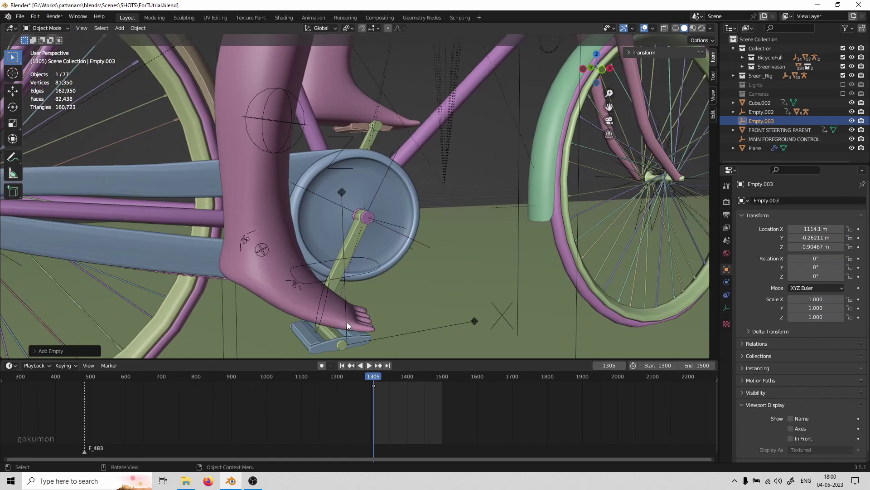
key(ctrl+z)
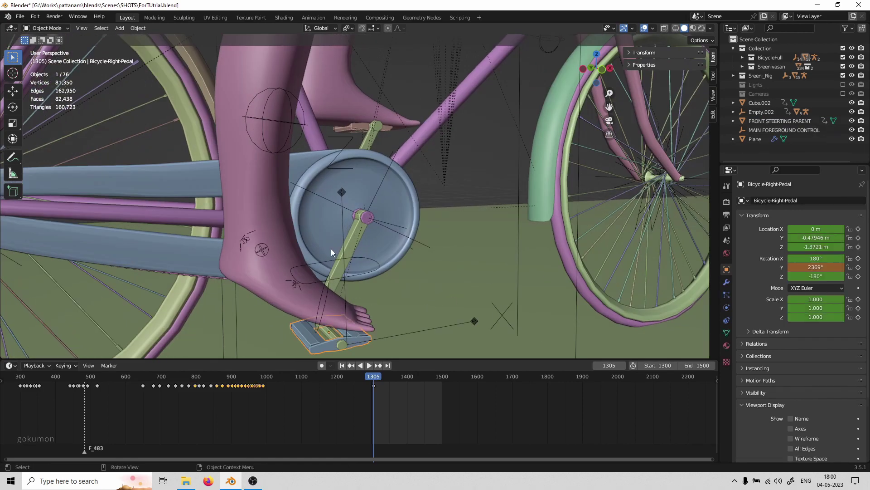
- Place the 3D cursor near the foot and add a slightly scaled-down Single Arrow empty
shift+right_click(325, 240)
key(shift+a)
mouse_move(335, 262)
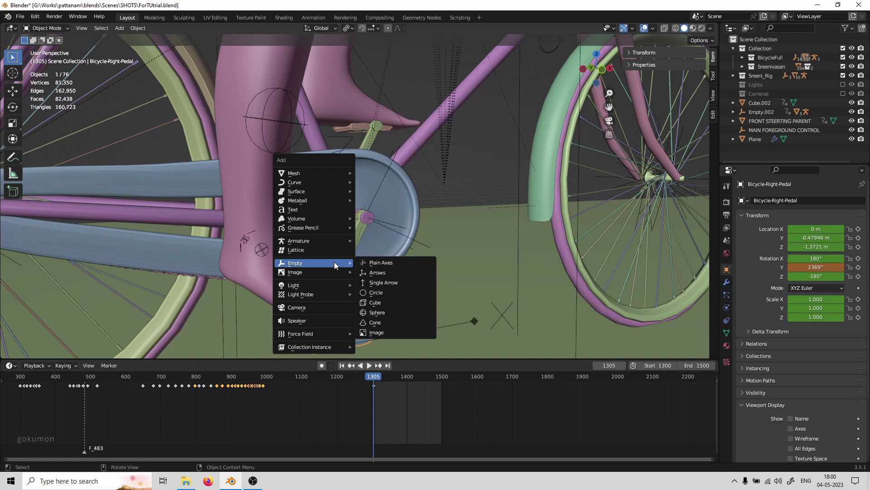
click(379, 282)
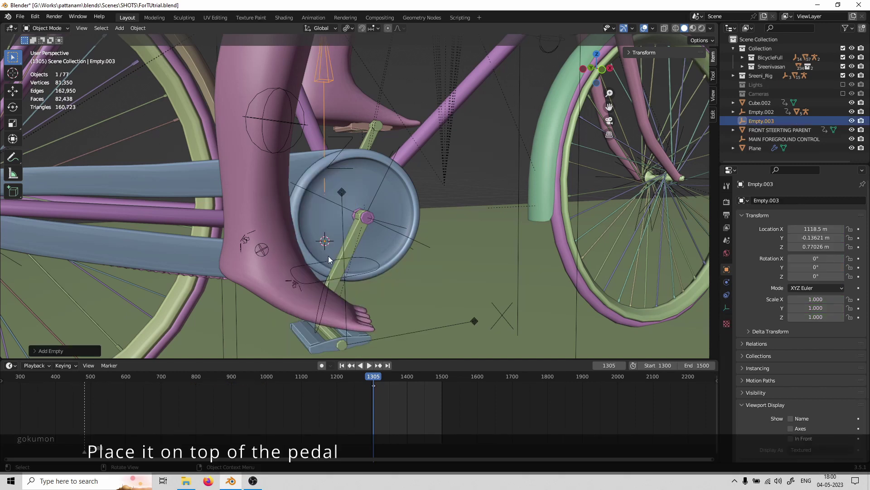
key(s)
click(341, 208)
- Position Empty.003 just above the right pedal at Y -0.39439 m, Z 0.70353 m
key(g)
key(x)
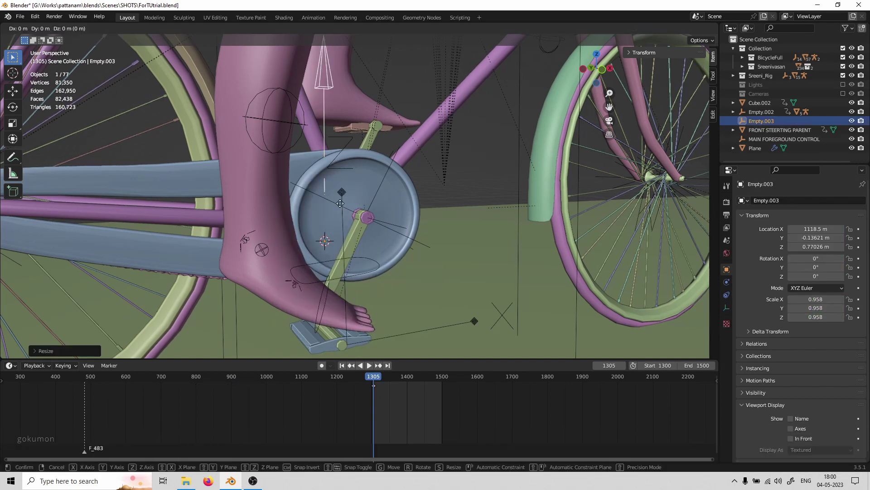
key(y)
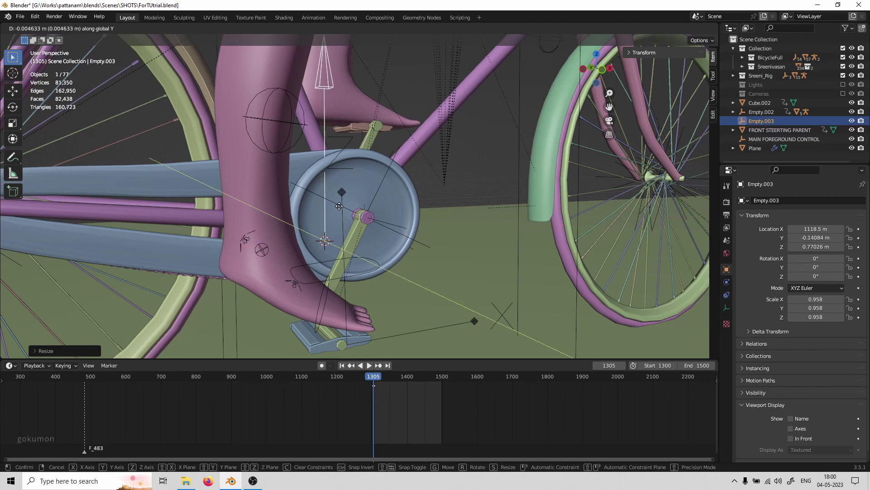
click(339, 236)
middle_drag(339, 236, 315, 255)
key(g)
key(z)
click(391, 236)
key(g)
key(y)
click(407, 193)
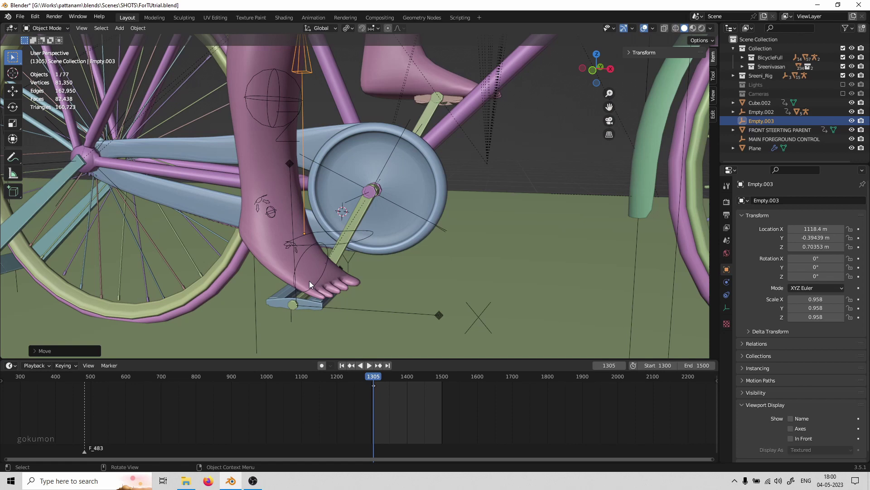
click(280, 309)
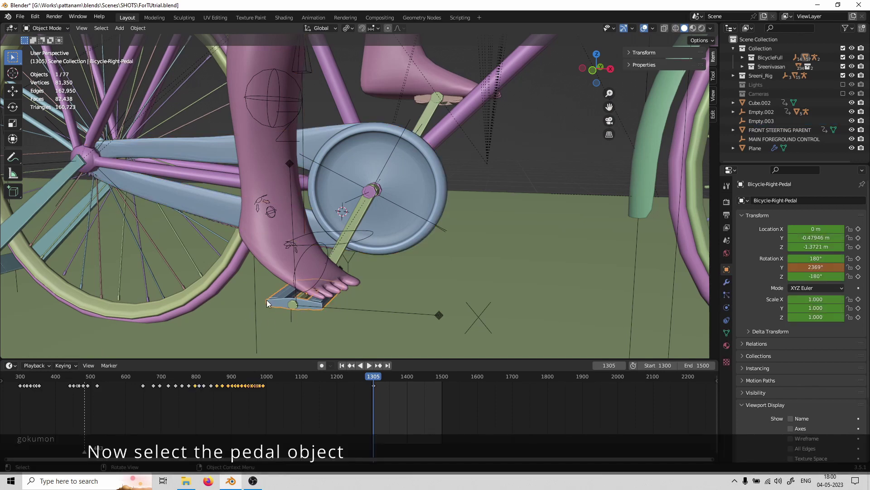
- Give Bicycle-Right-Pedal a Copy Rotation object constraint targeting Empty.003
click(303, 143)
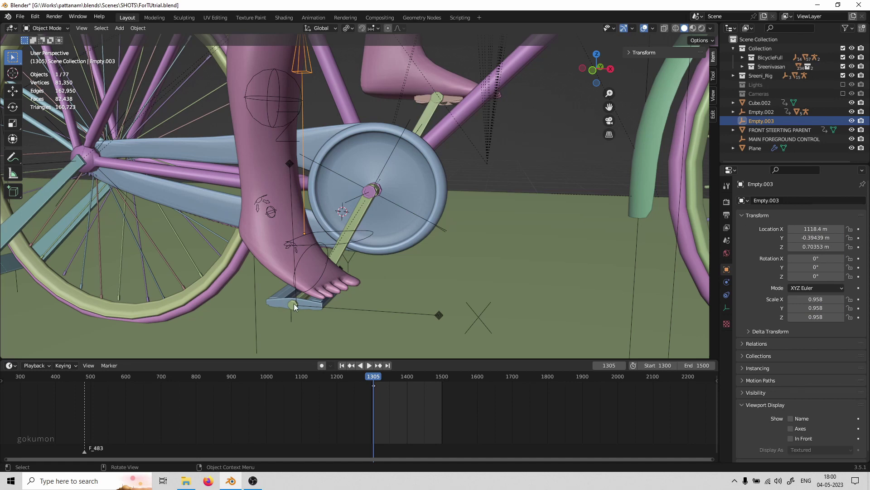
click(368, 215)
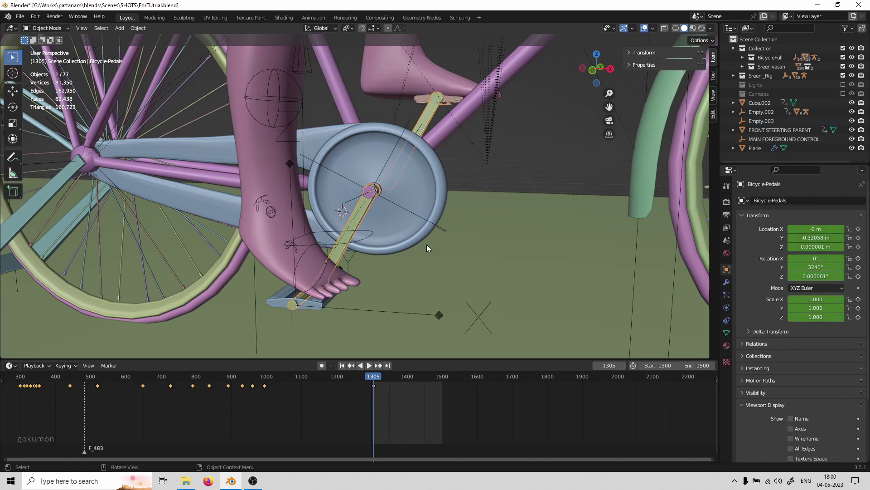
click(297, 300)
click(726, 320)
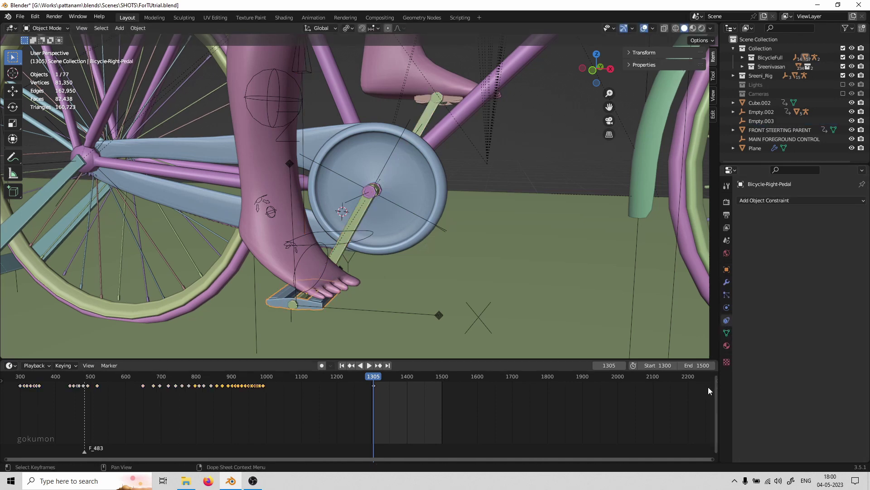
click(791, 200)
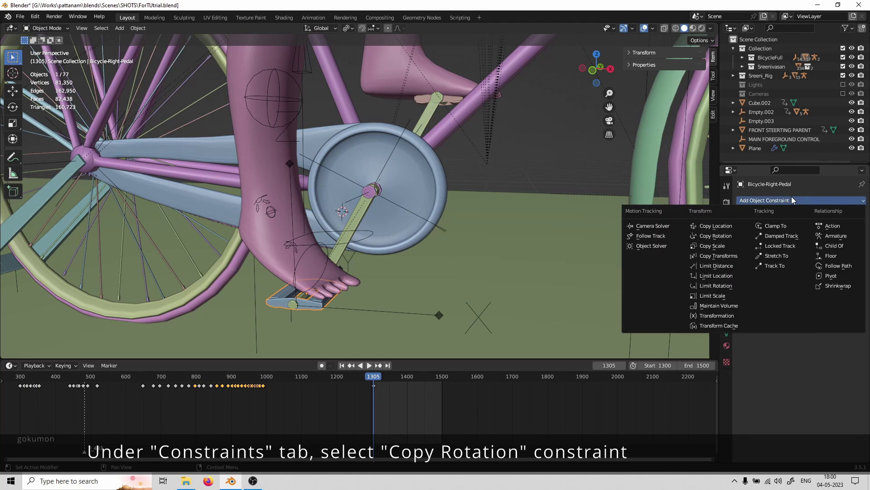
click(725, 239)
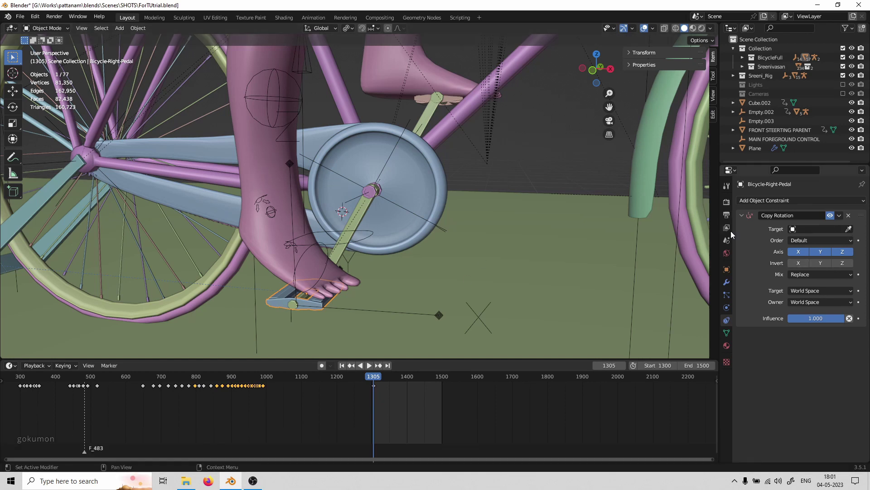
click(849, 229)
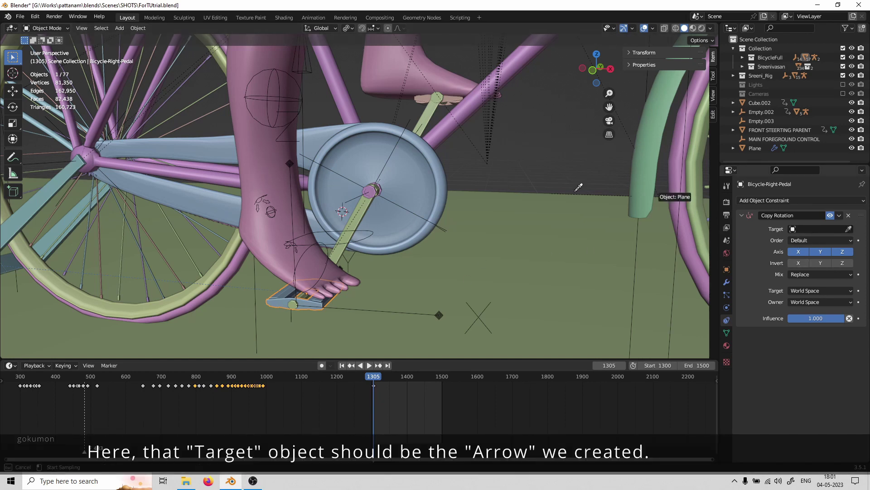
click(307, 67)
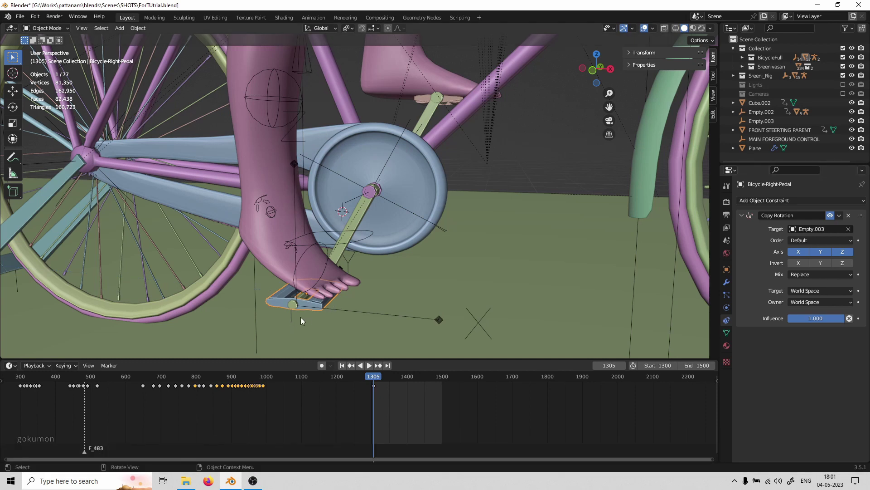
middle_drag(284, 326, 296, 325)
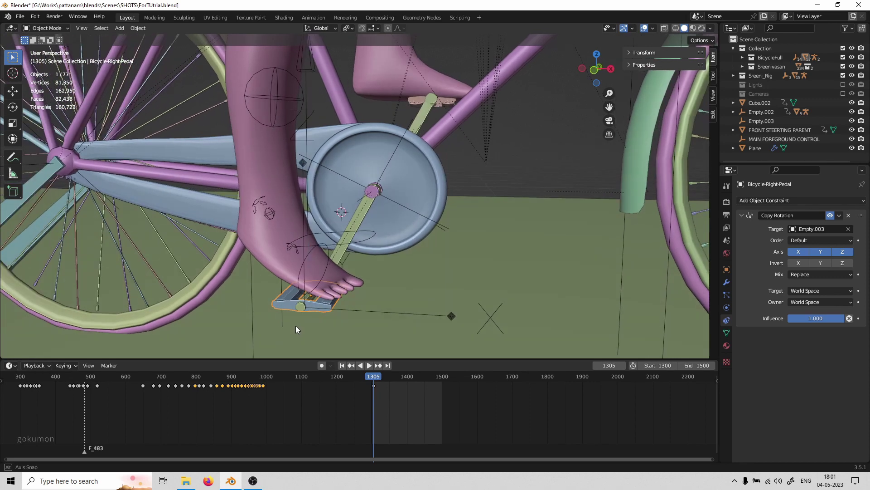
click(312, 139)
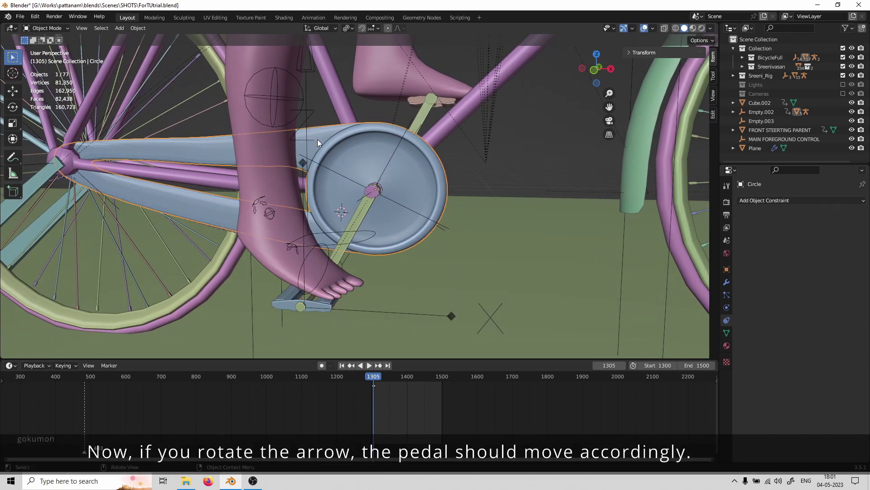
click(309, 71)
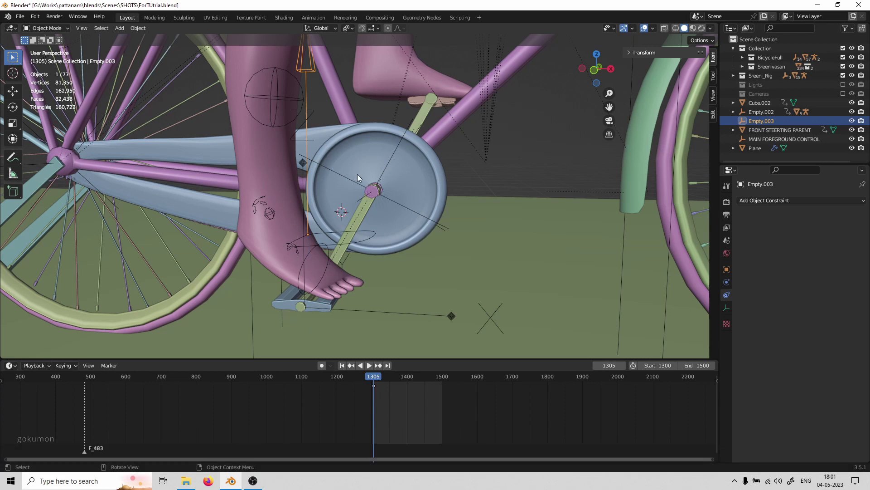
key(r)
key(y)
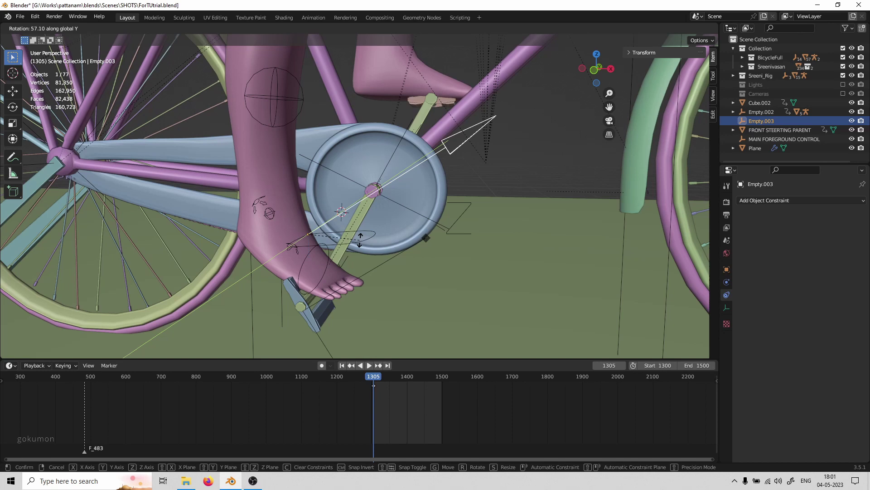
right_click(360, 240)
click(373, 235)
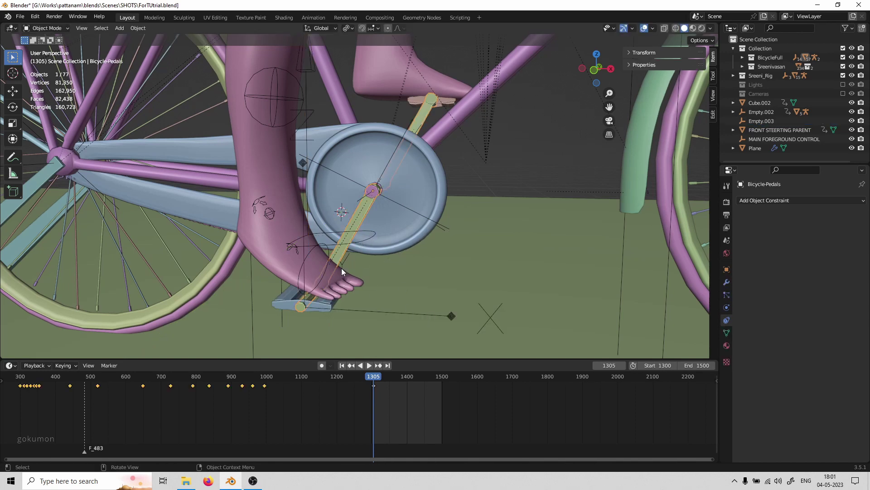
key(r)
key(y)
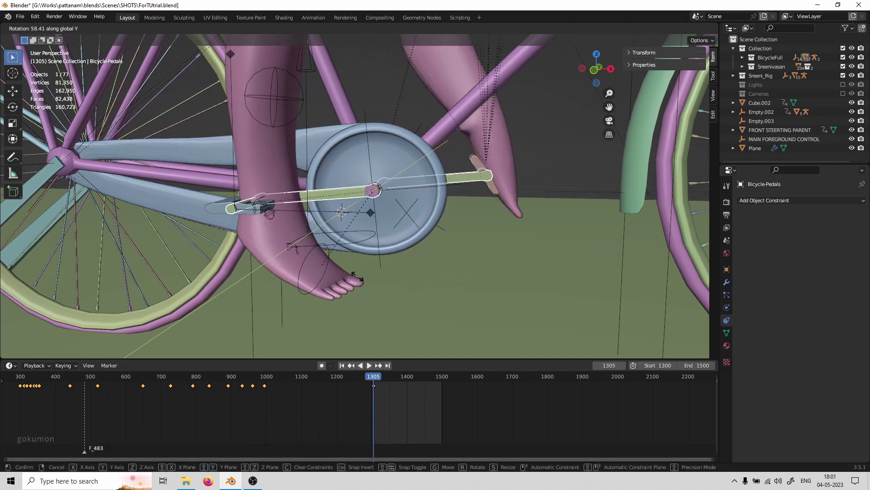
click(420, 225)
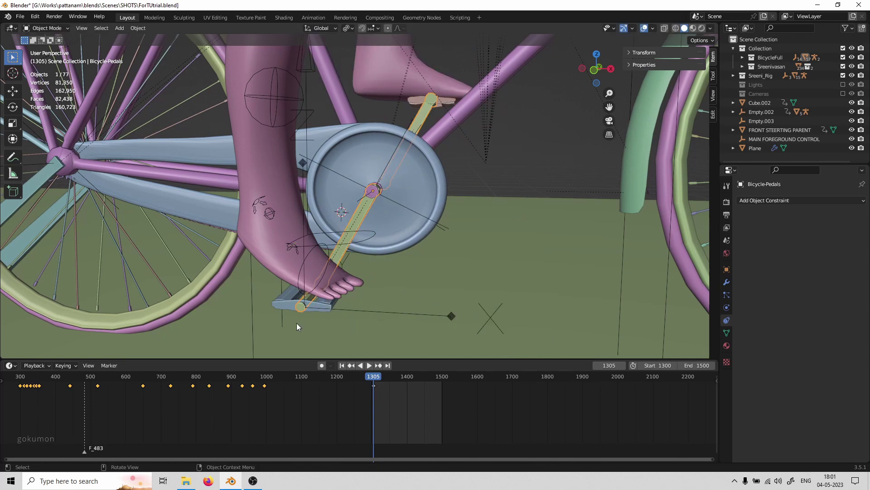
- Give Bicycle-Left-Pedal a Copy Rotation constraint targeting Bicycle-Right-Pedal
middle_drag(324, 312, 306, 310)
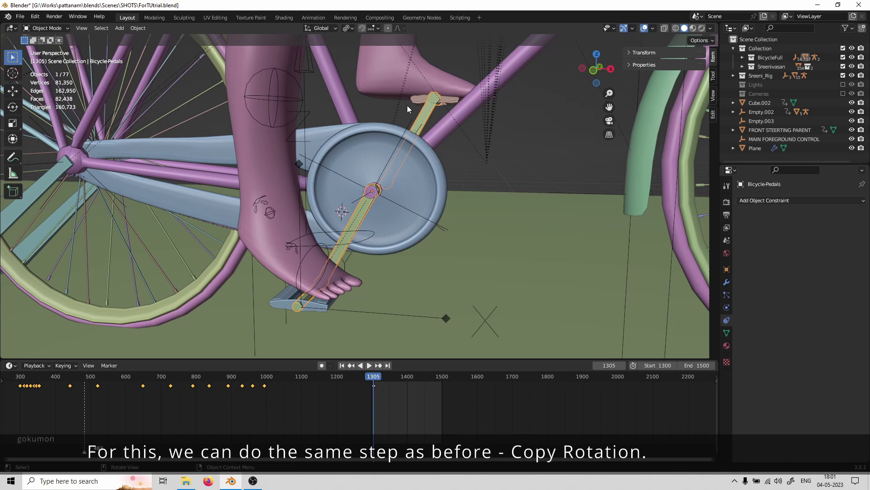
click(418, 100)
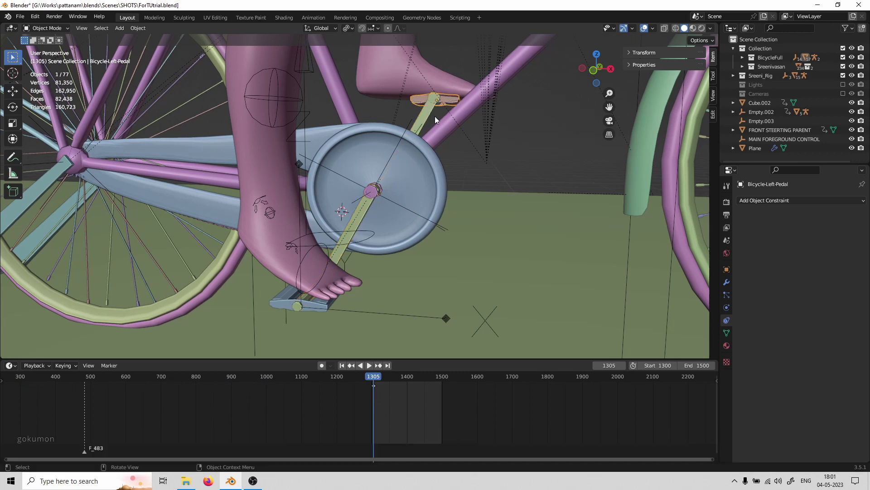
middle_drag(375, 270, 372, 270)
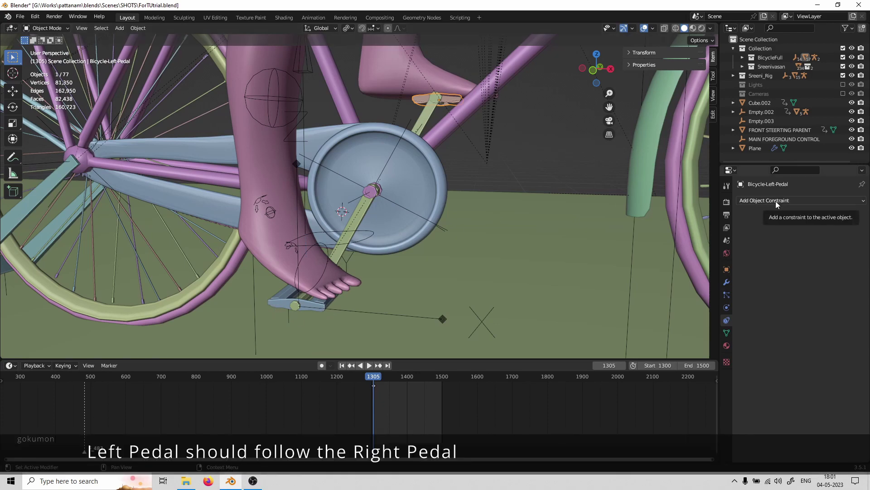
middle_drag(431, 120, 398, 132)
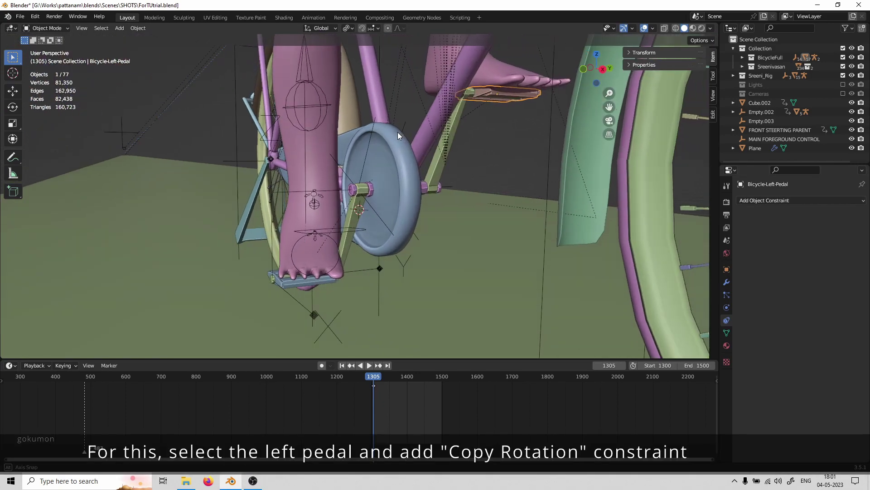
click(776, 200)
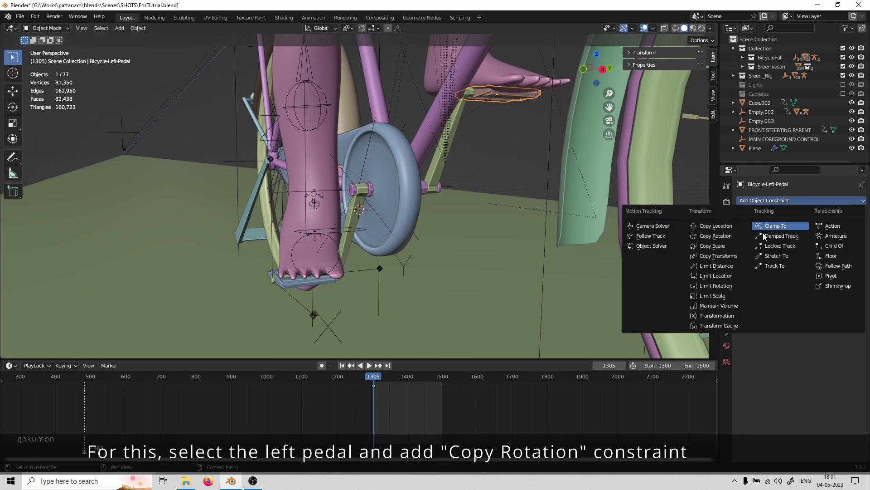
click(724, 236)
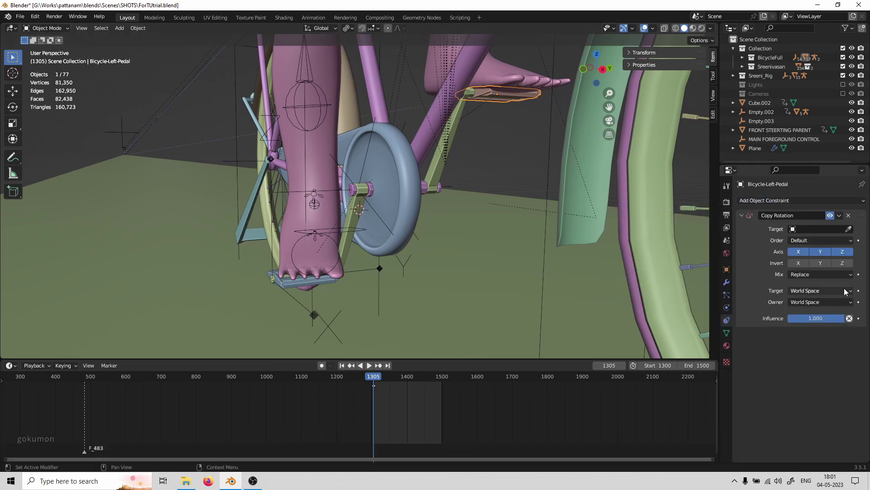
click(848, 230)
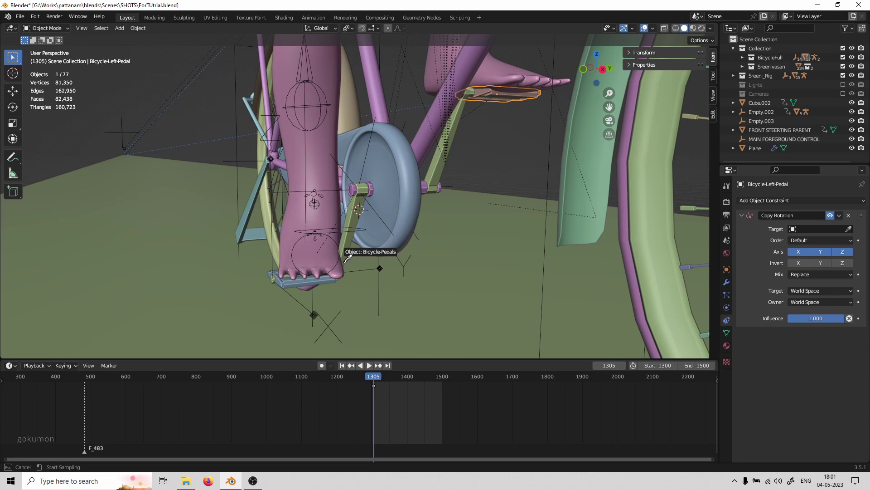
click(290, 281)
middle_drag(303, 293, 374, 254)
- Rotate the Bicycle-Pedals crank about Y to check both pedals stay facing upward
click(365, 210)
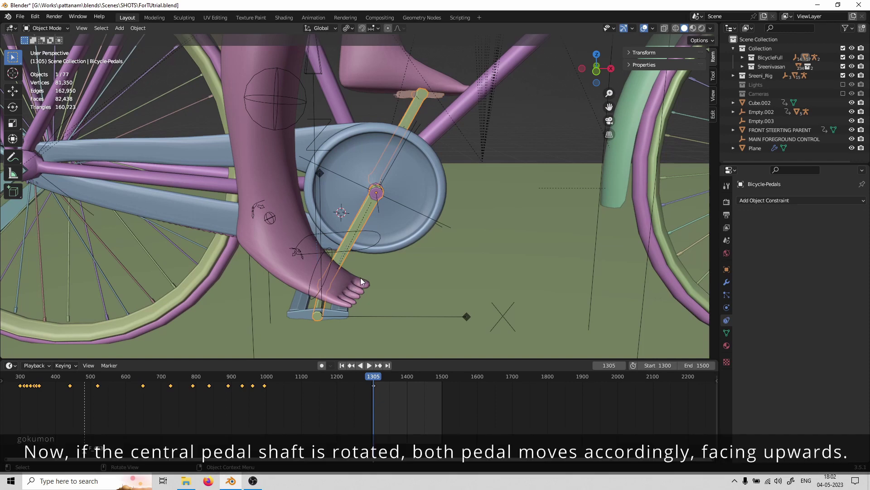
middle_drag(398, 265, 429, 221)
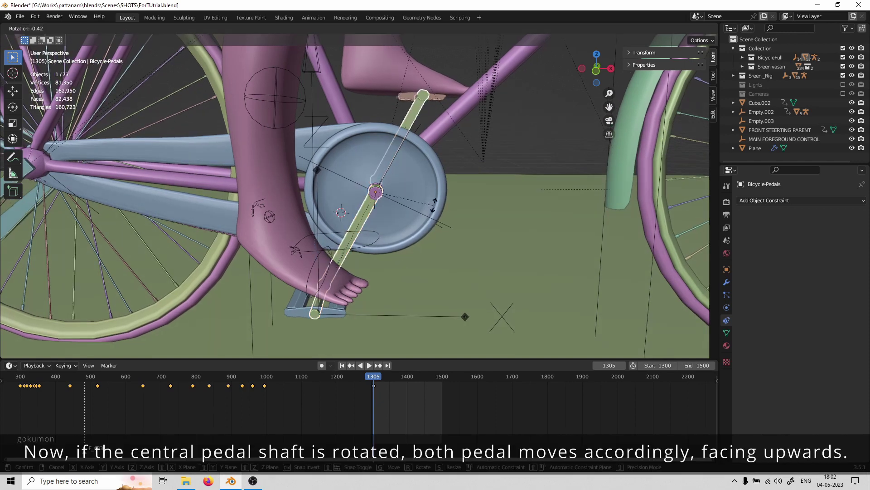
key(y)
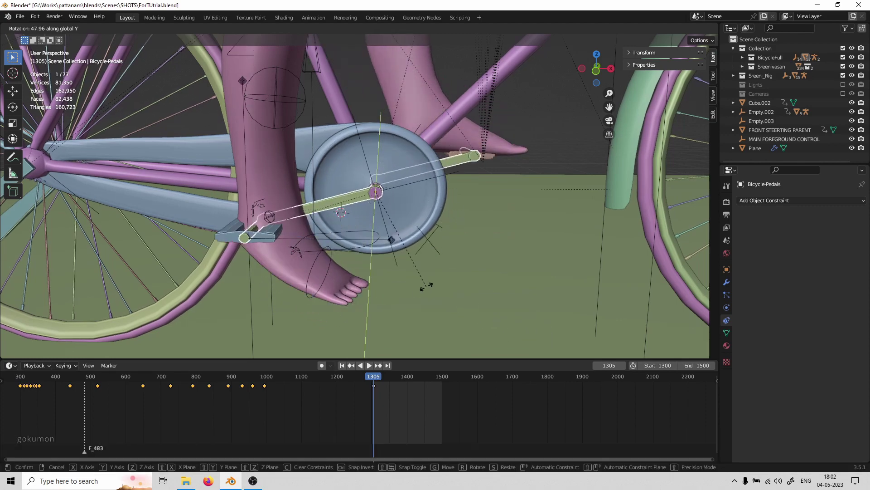
click(445, 178)
middle_drag(444, 178, 409, 246)
- Switch the rig into Pose Mode and select the right foot IK control foot_ik.R
click(357, 244)
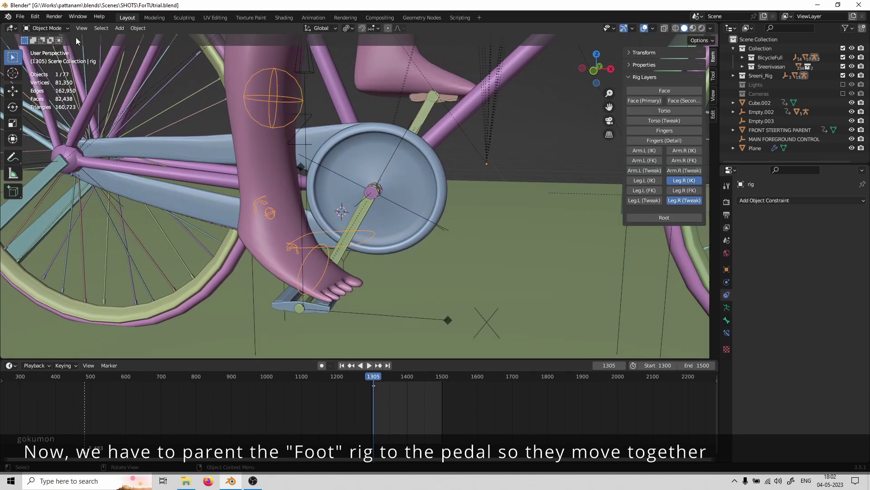
click(56, 30)
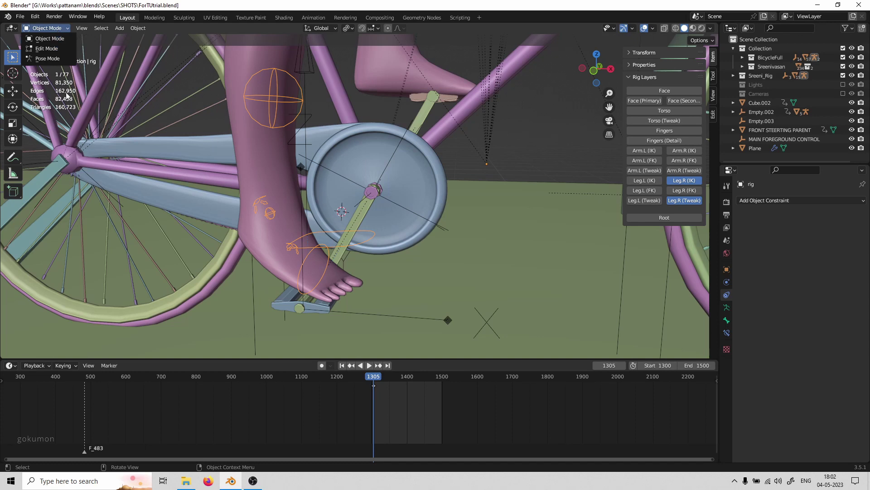
click(48, 59)
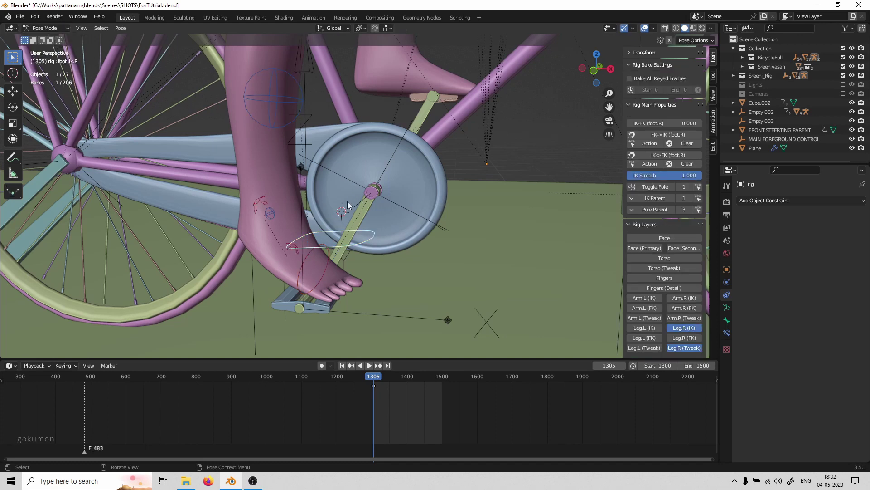
click(272, 121)
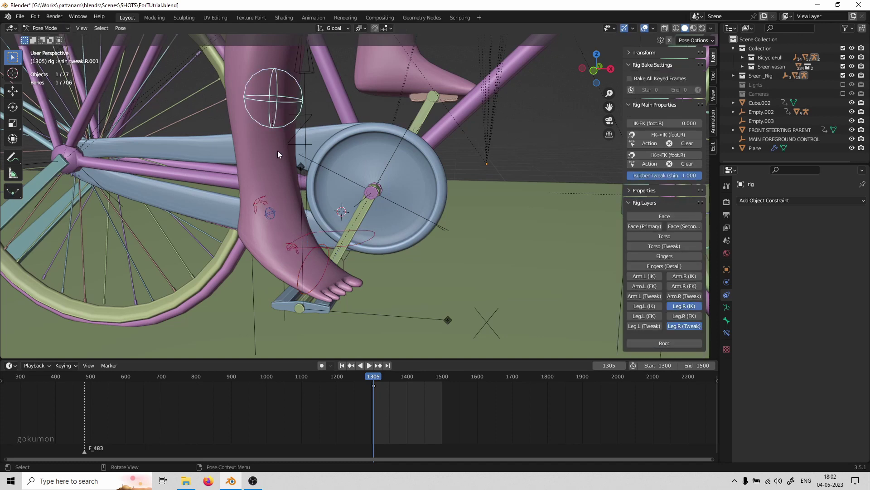
click(339, 247)
middle_drag(340, 269, 354, 253)
- Move the right foot onto the pedal, tilt it at the heel, and lower it
key(g)
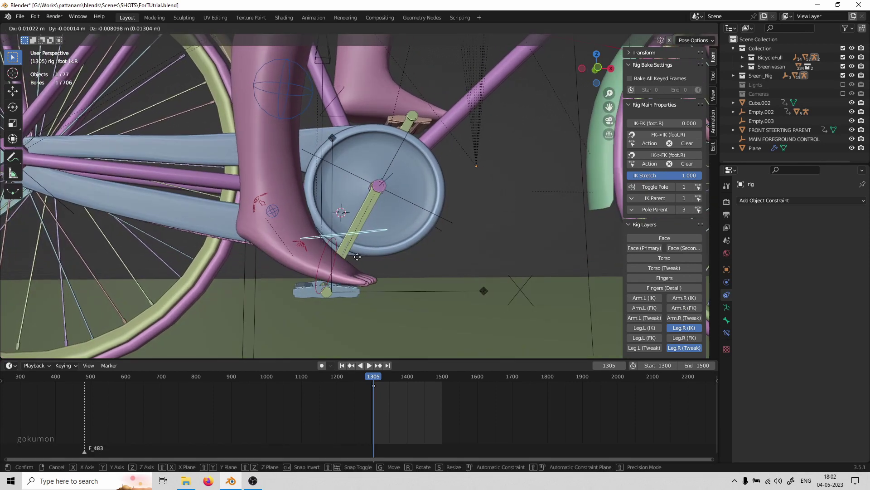
click(350, 256)
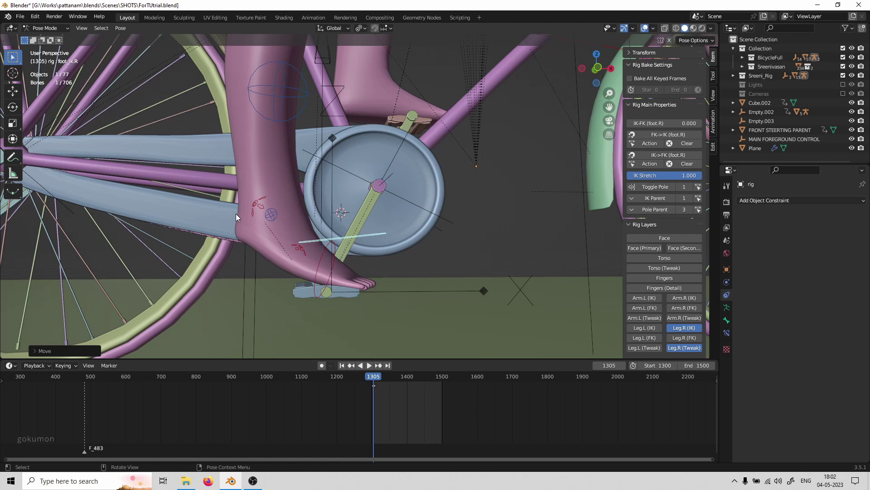
click(255, 206)
key(r)
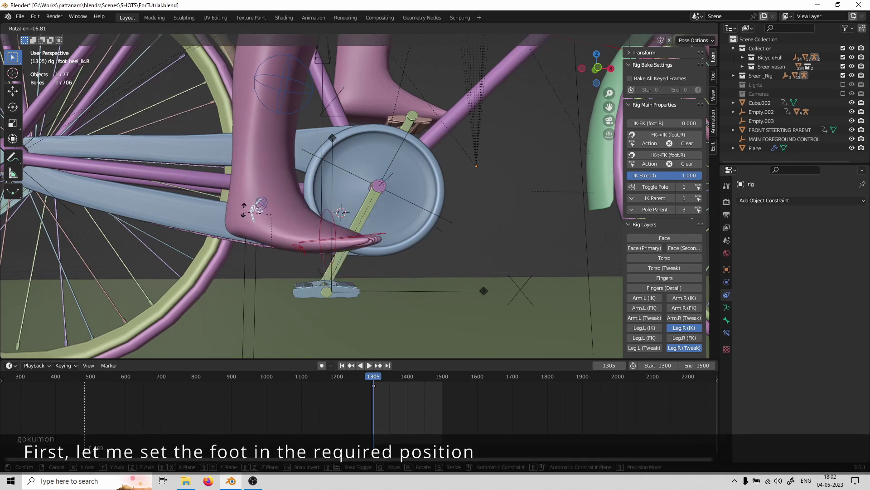
click(367, 253)
click(360, 237)
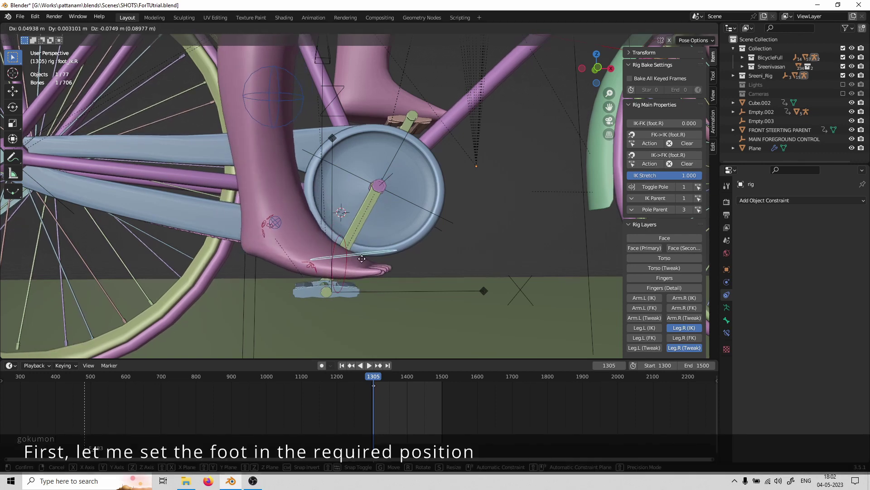
key(g)
click(366, 285)
- Rotate the foot control and adjust it along Z so the foot sits flat on the pedal
middle_drag(365, 285, 425, 246)
key(r)
click(376, 258)
key(g)
key(z)
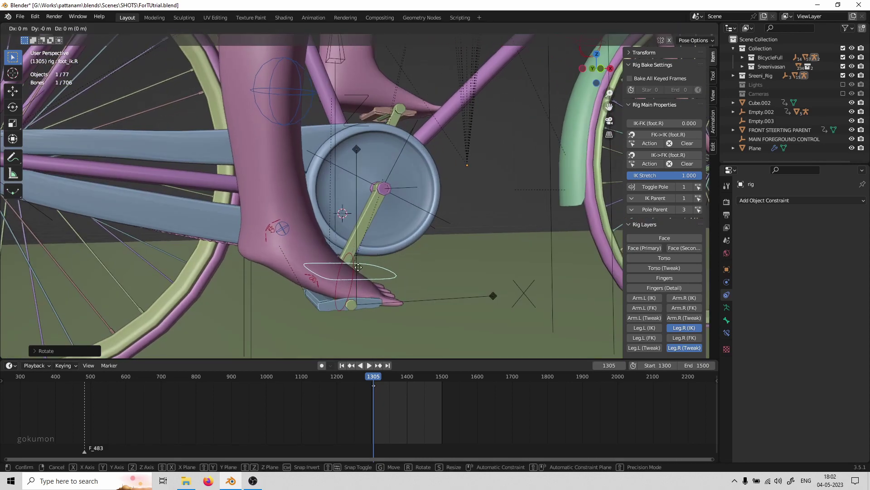
click(353, 263)
middle_drag(354, 263, 286, 263)
scroll(323, 279, down, 5)
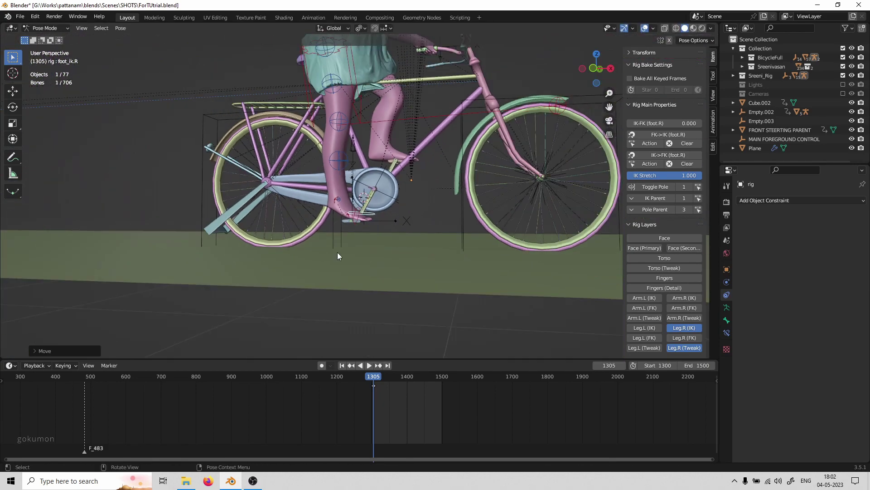
middle_drag(338, 252, 377, 263)
scroll(377, 262, up, 5)
middle_drag(359, 315, 338, 297)
scroll(339, 296, up, 3)
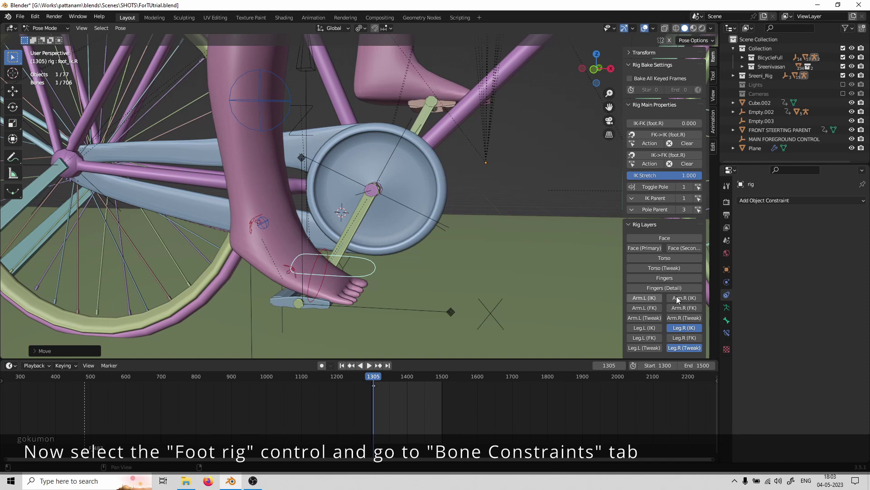
- Add a Child Of bone constraint to foot_ik.R targeting Bicycle-Right-Pedal, then deselect it
click(727, 336)
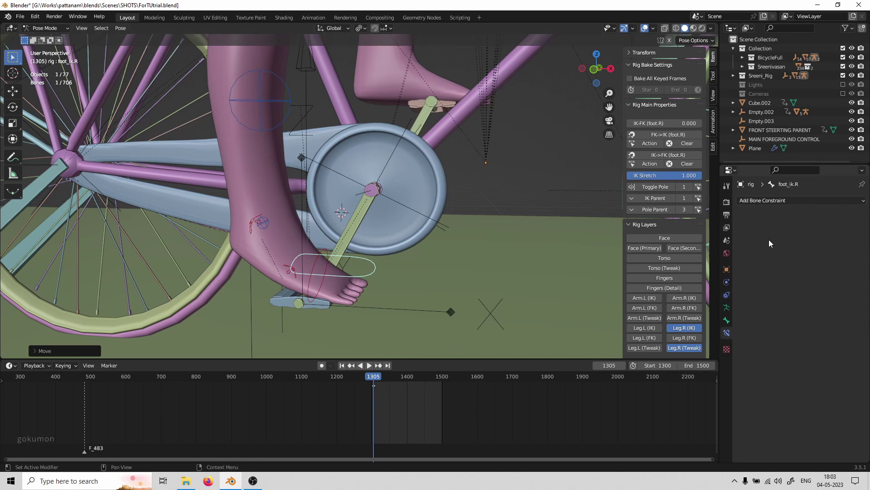
click(777, 200)
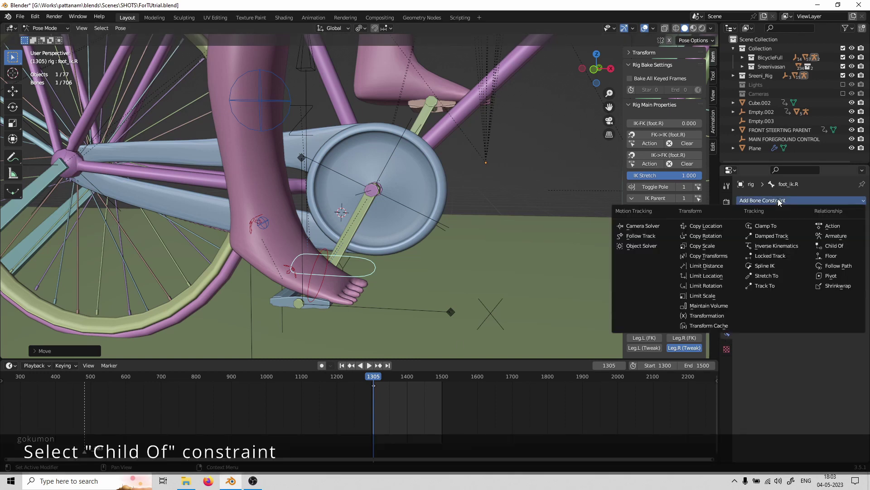
click(839, 245)
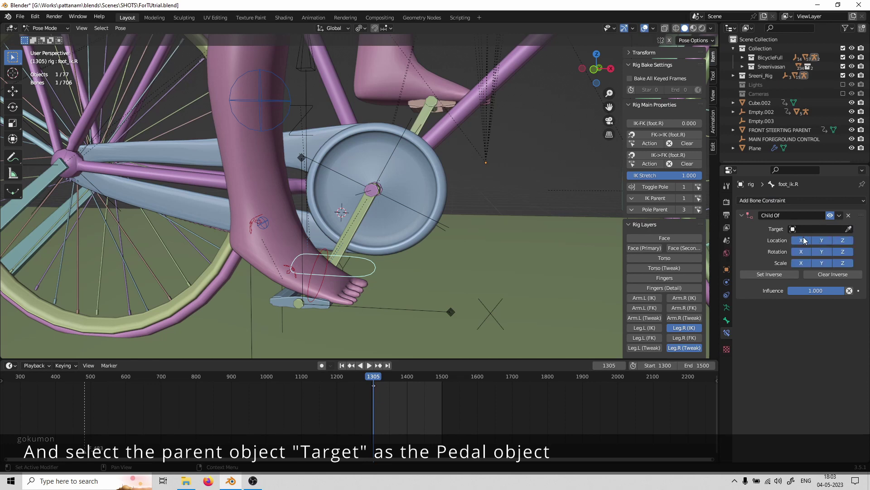
click(849, 229)
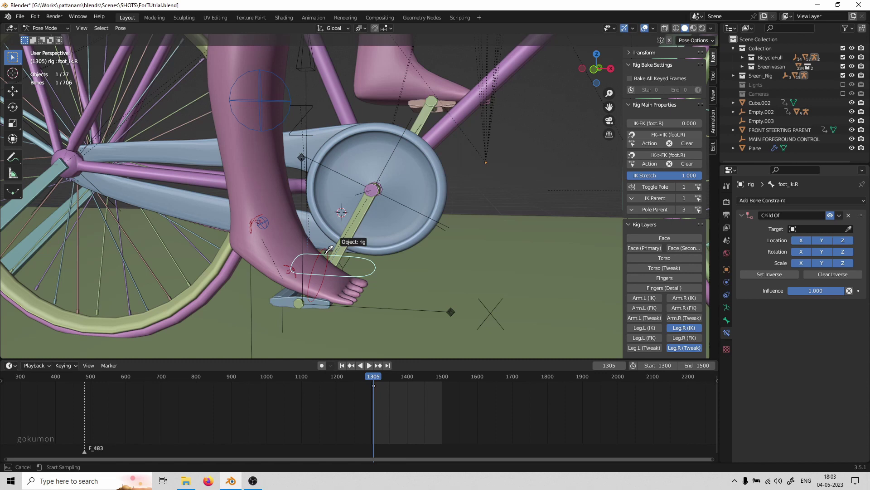
click(283, 298)
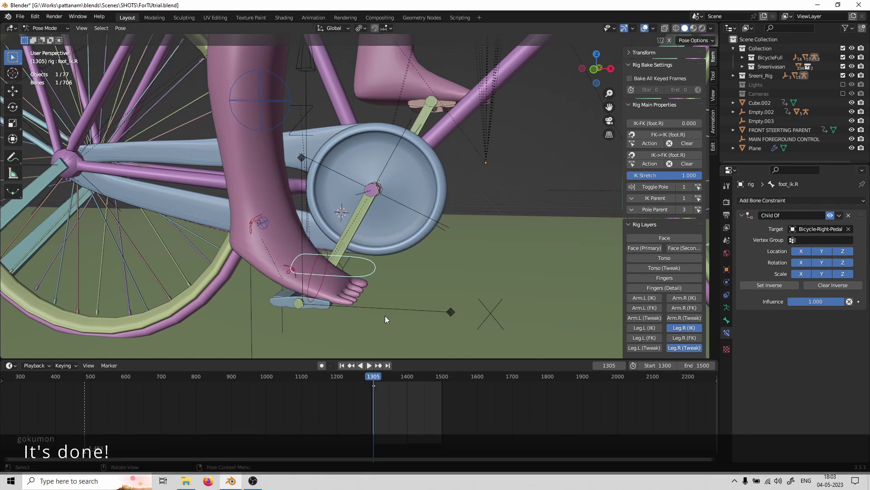
click(321, 308)
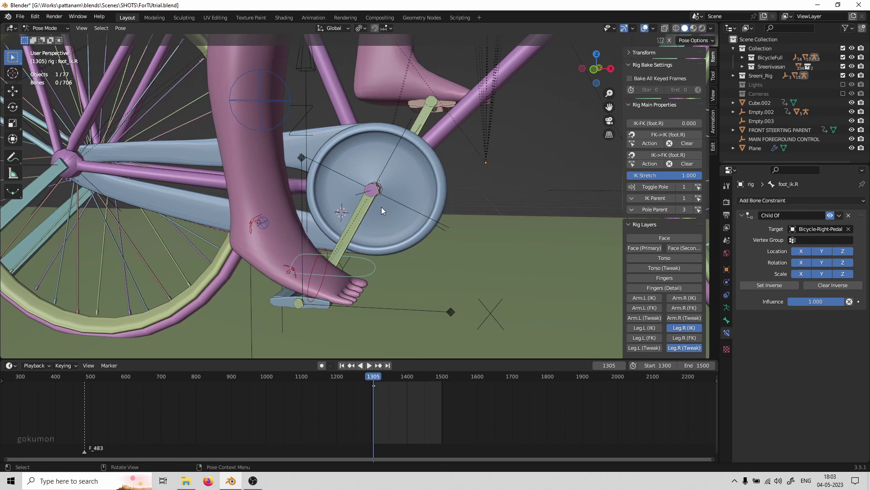
- Return to Object Mode and spin the pedal crank about Y to check the right leg follows
click(53, 30)
click(45, 38)
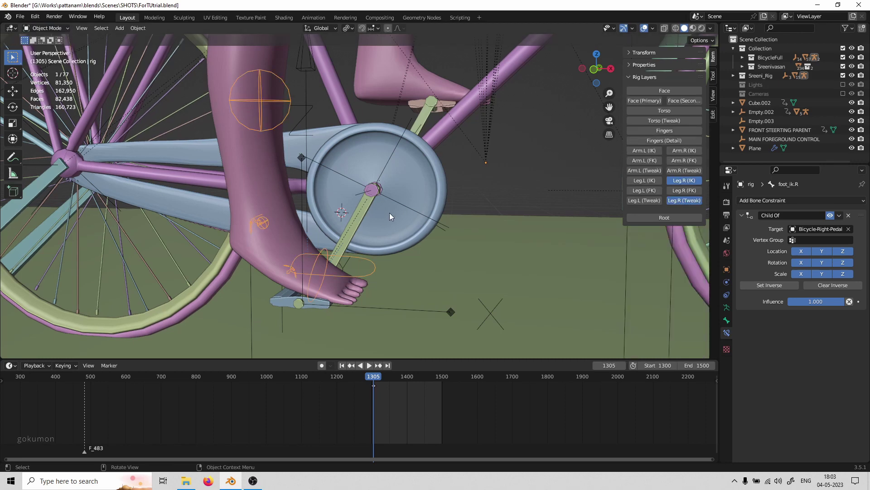
click(348, 229)
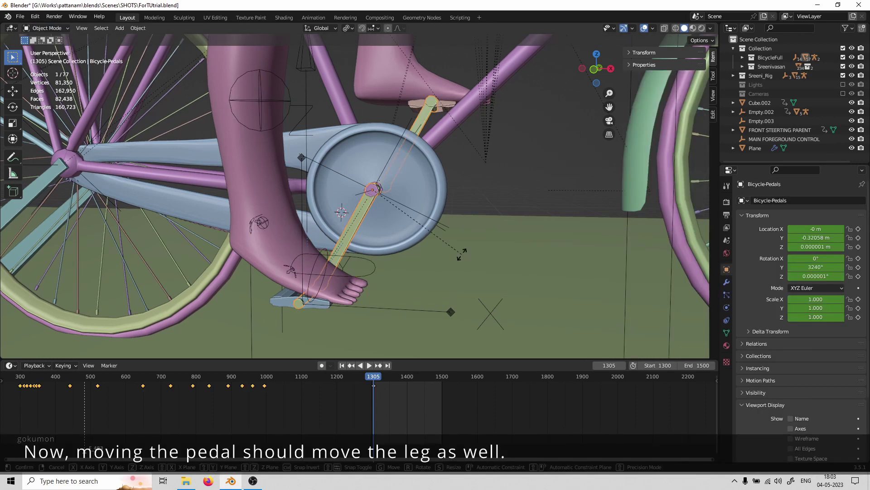
key(r)
key(y)
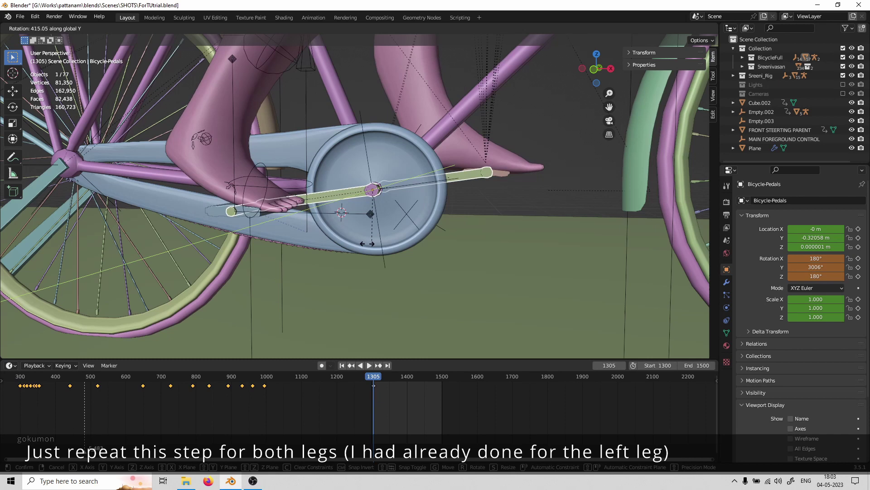
click(352, 249)
- Start another Y-axis rotation of the pedal crank for a second test
shift+scroll(387, 258, up, 3)
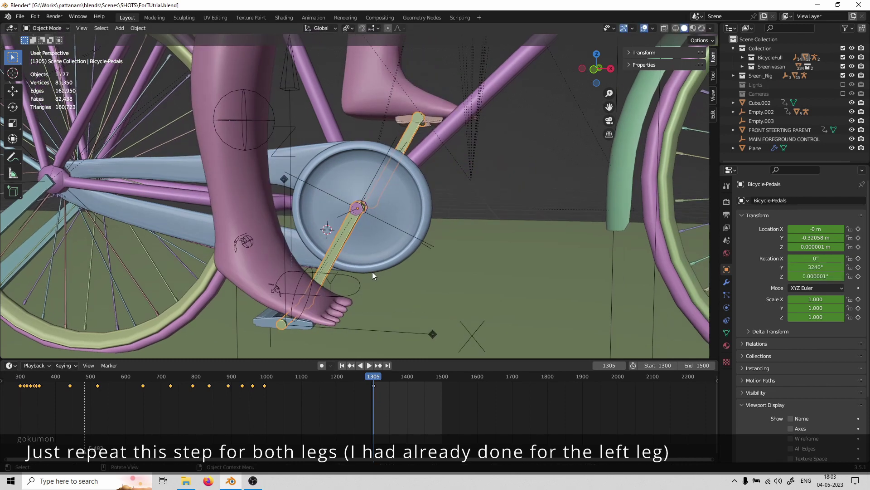
scroll(372, 271, down, 4)
key(r)
key(y)
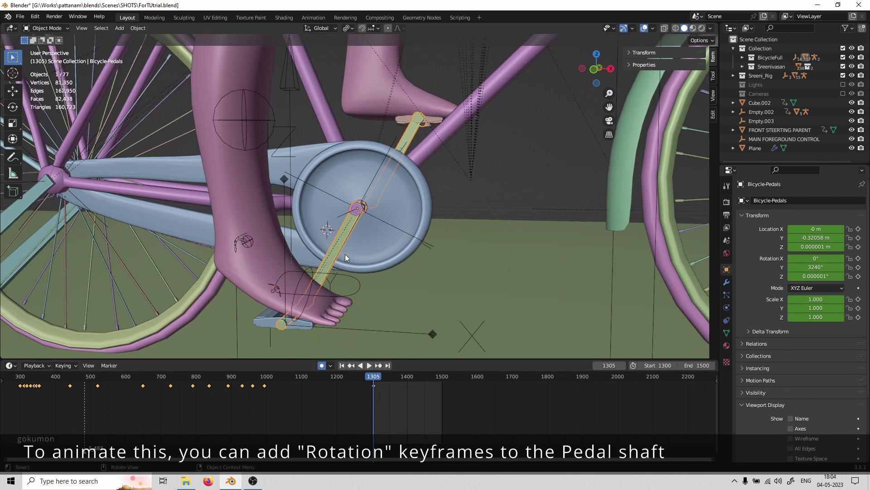
- Key the pedal shaft's rotation at frame 1305, then move the current frame to 1361
key(i)
click(337, 271)
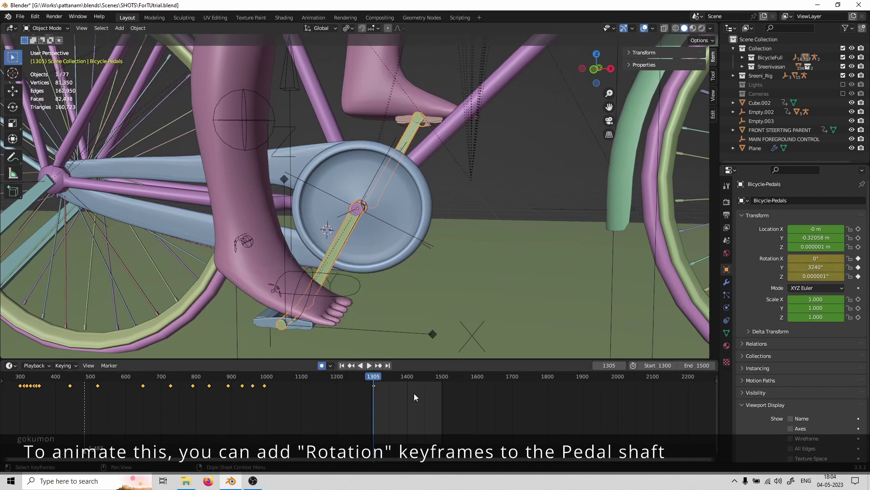
ctrl+middle_drag(415, 393, 313, 412)
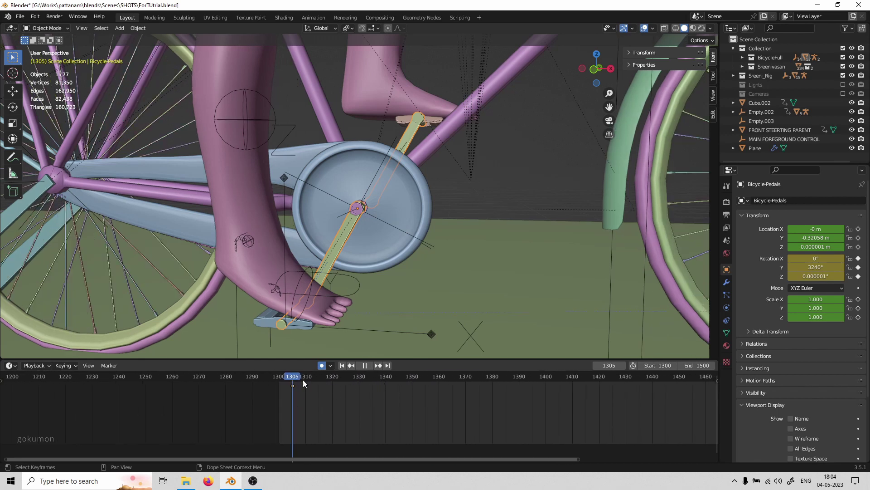
drag(303, 379, 441, 382)
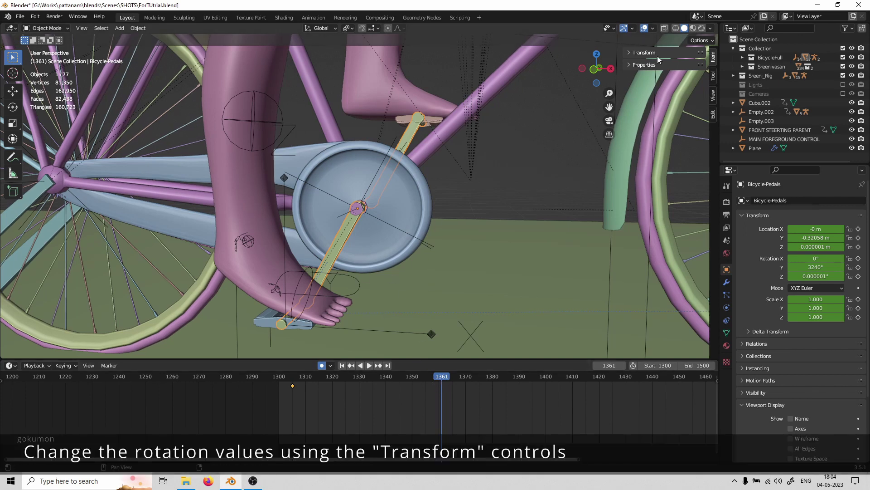
key(t)
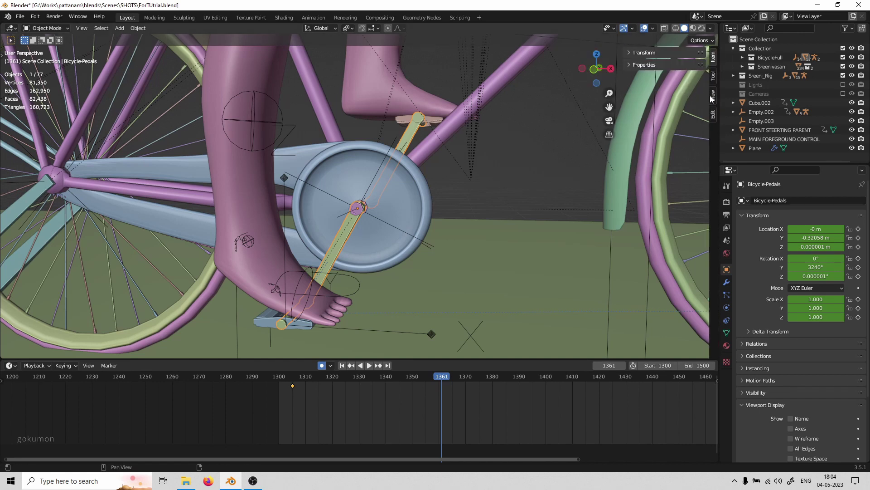
- Set the pedals' Y rotation to 3374°, key it at frame 1361, and play from the start
click(644, 53)
drag(661, 121, 674, 122)
key(i)
key(alt+i)
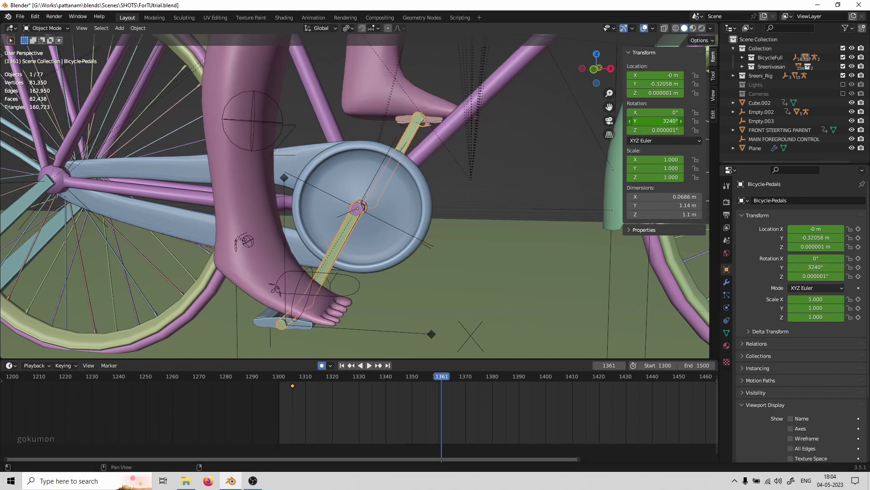
drag(641, 121, 698, 121)
key(i)
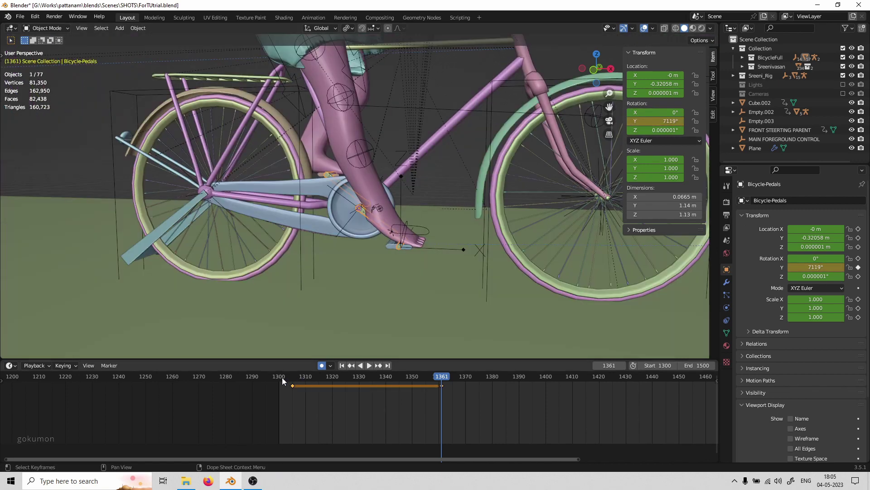
click(283, 381)
key(space)
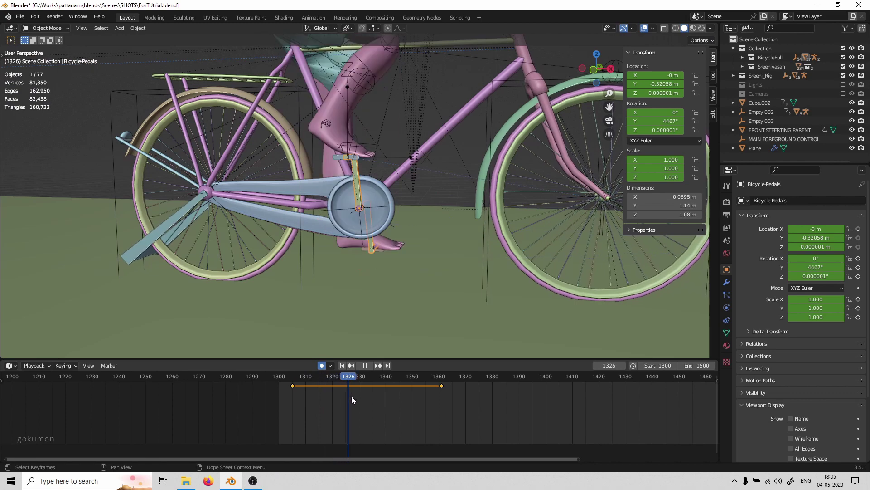
- Move the end rotation keyframe from frame 1361 to 1460 and replay the slower pedalling
click(292, 385)
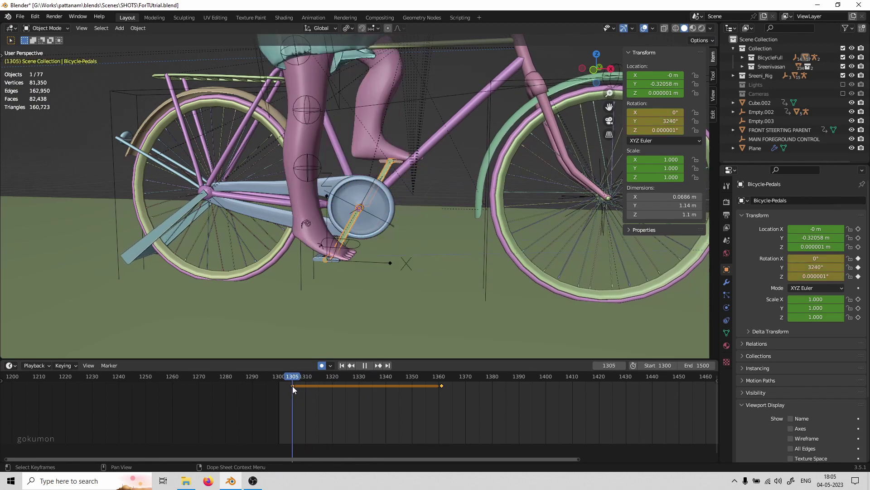
scroll(479, 227, down, 3)
key(space)
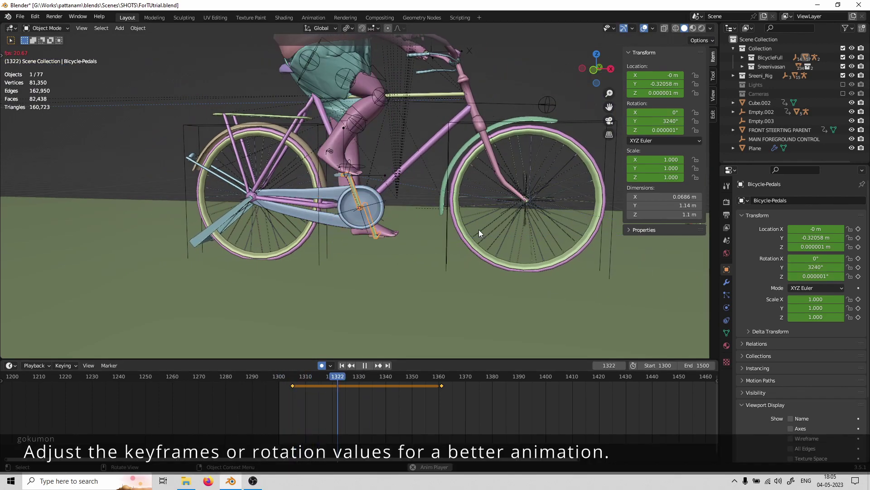
key(space)
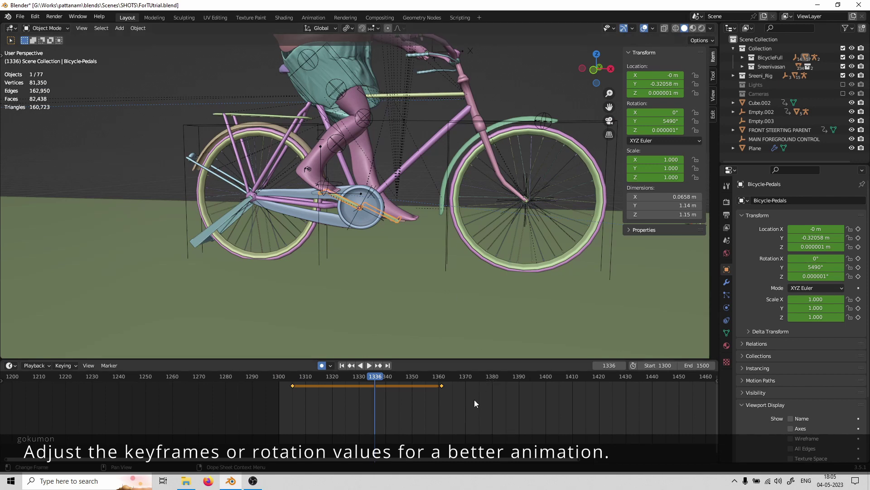
drag(433, 372, 433, 373)
scroll(453, 413, down, 3)
key(g)
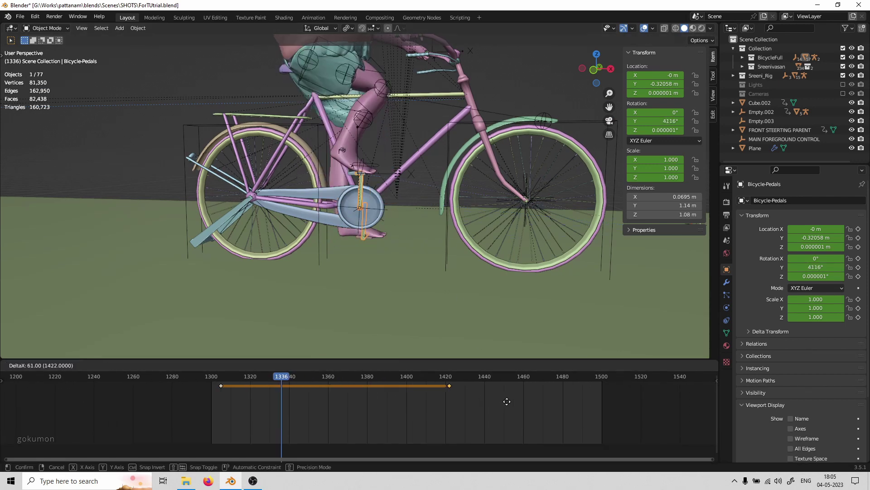
click(583, 407)
key(shift+Left)
key(space)
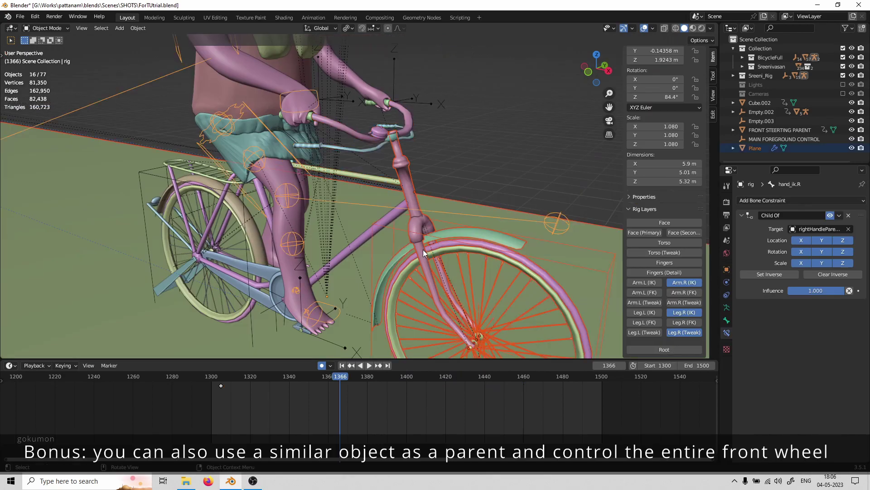
- Test-turn FRONT STEERTING PARENT about Z, then cancel so it stays at 2.01°
shift+middle_drag(473, 216, 391, 195)
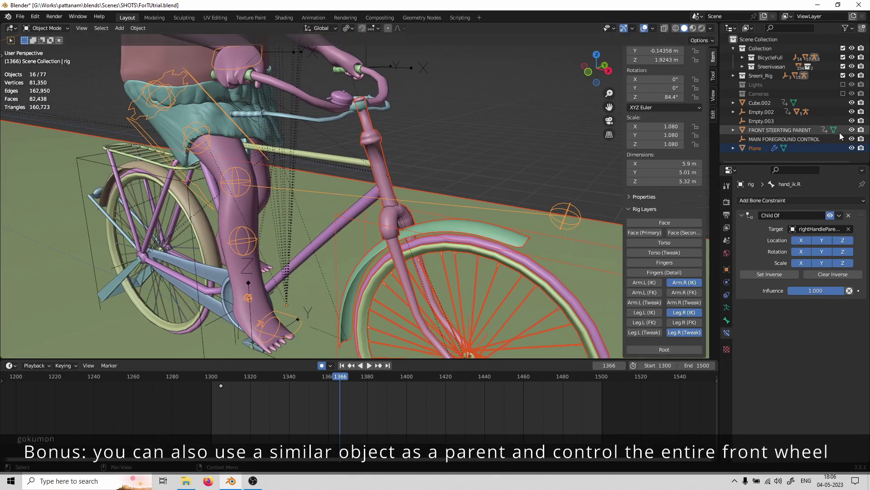
click(779, 130)
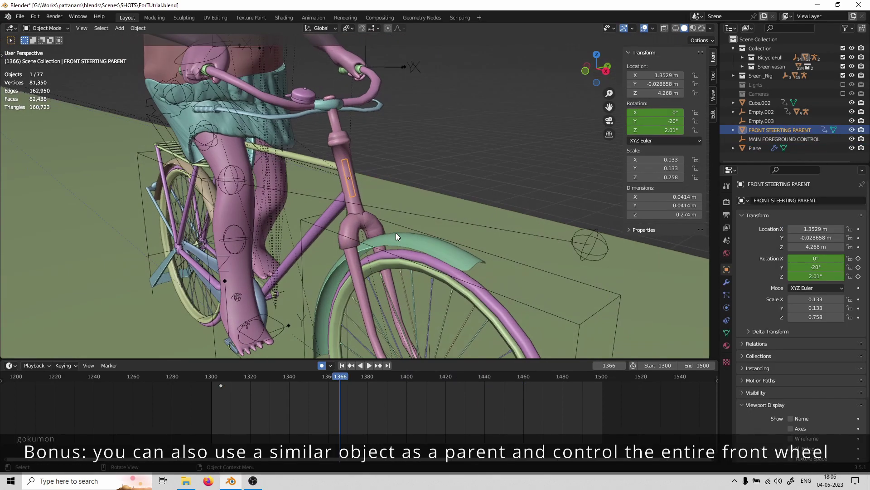
key(r)
key(z)
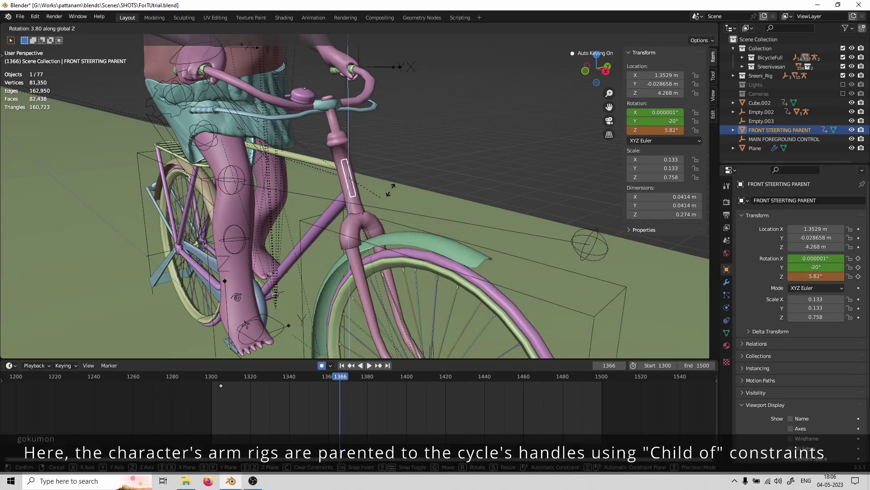
key(Escape)
scroll(388, 191, down, 6)
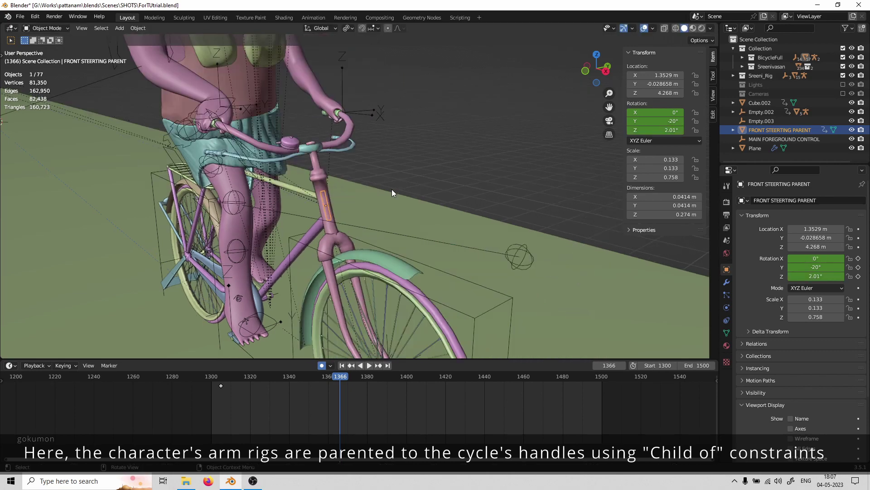
middle_drag(391, 191, 356, 290)
- Play the animation from frame 1303, orbiting to watch the rider pedal and steer
key(space)
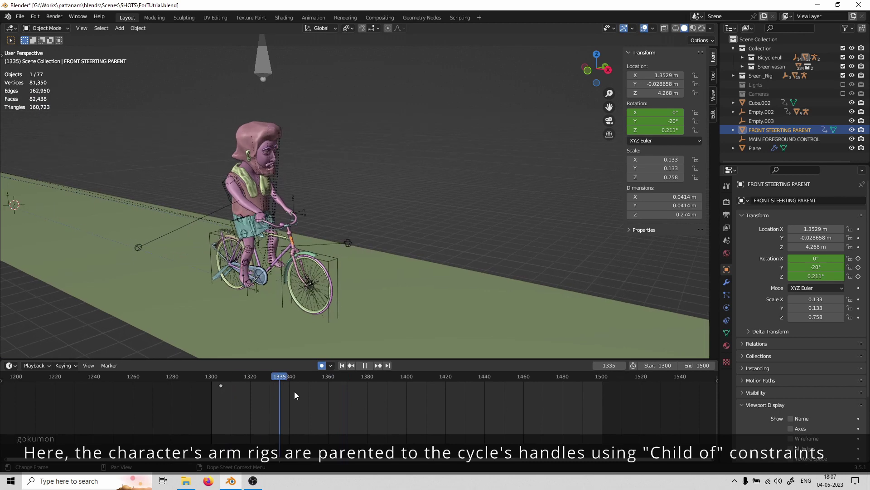
click(215, 385)
key(space)
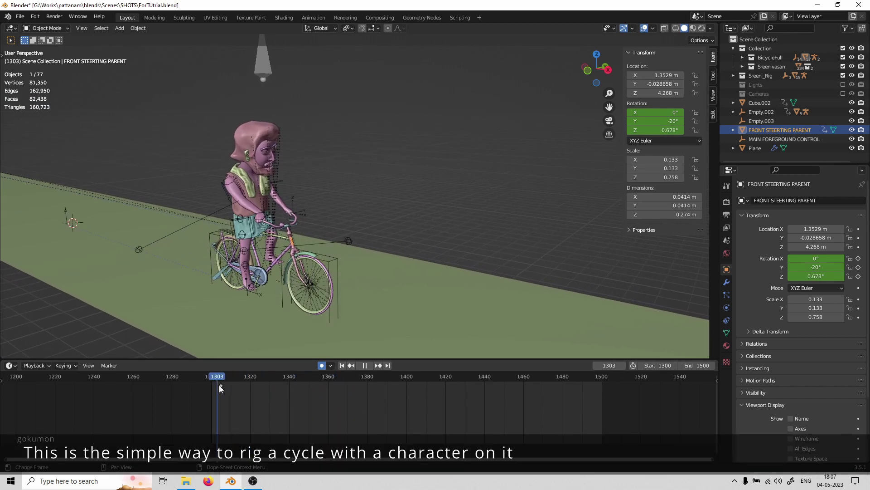
middle_drag(317, 303, 353, 275)
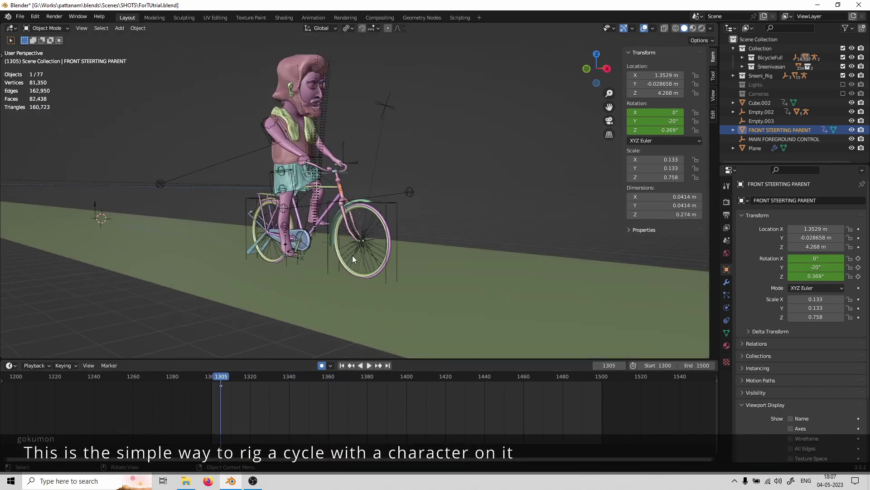
key(space)
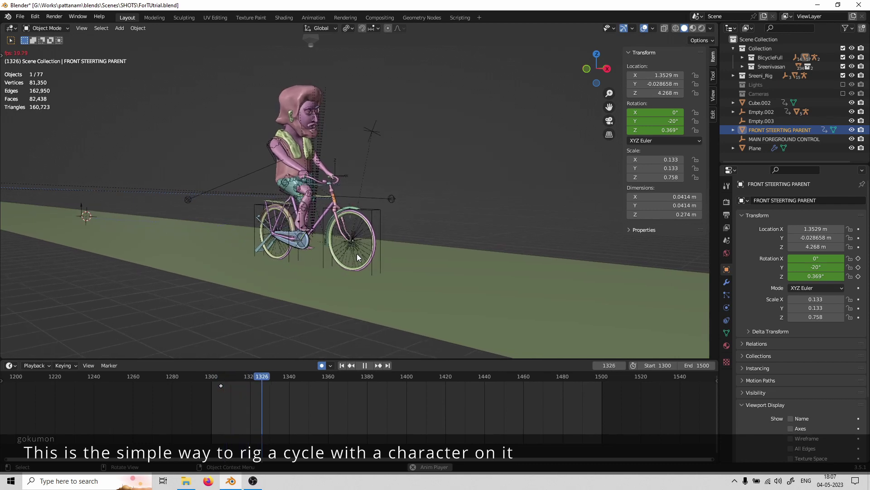